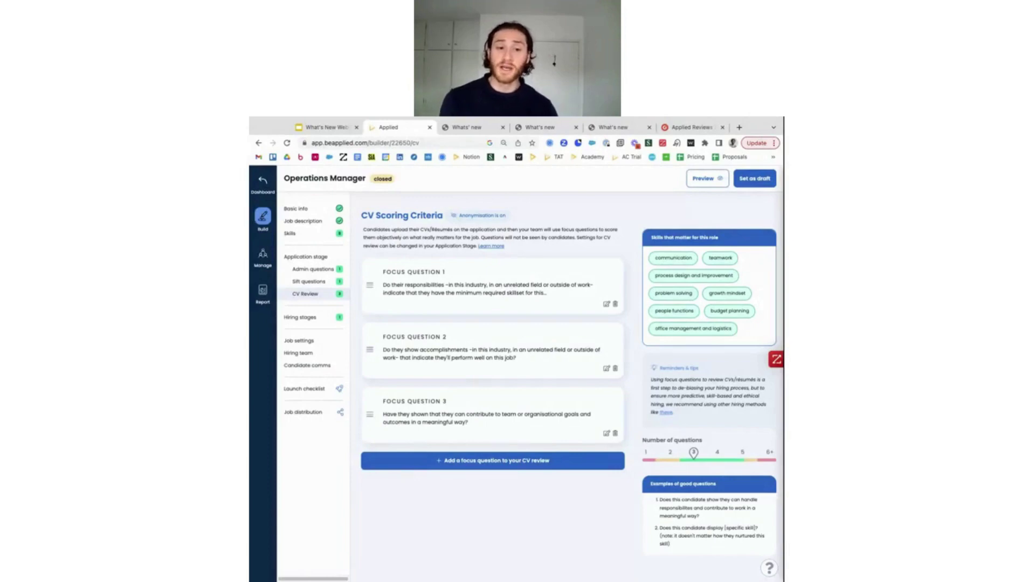
Hide the bookmarks bar and open the Operations Manager job's Application stage settings
key("shift+super+b")
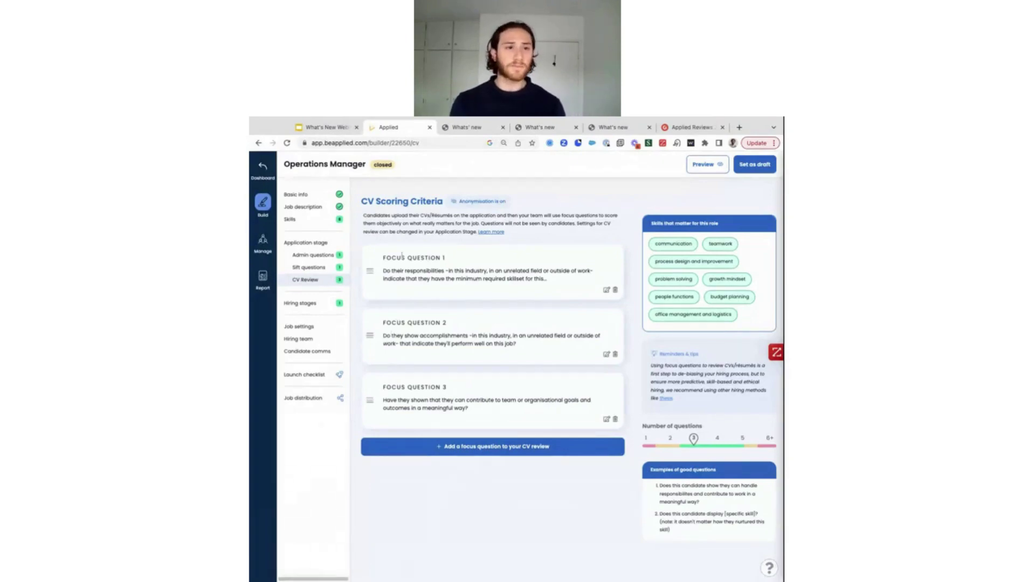
left_click(306, 243)
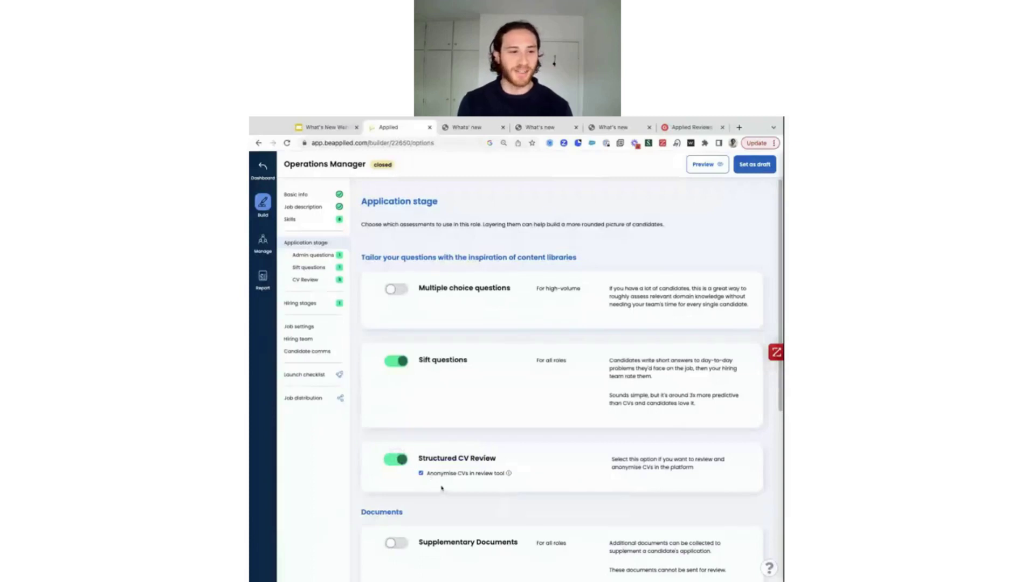
Return to the CV Scoring Criteria page listing the three focus questions
left_click(305, 280)
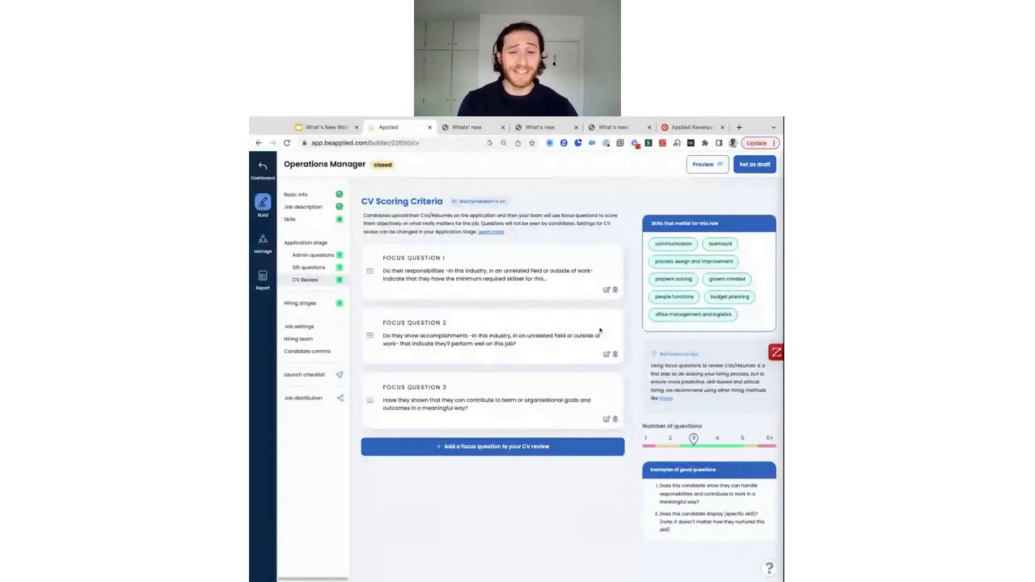
Read locked Focus Question 3's review guide, then view the job's eight chosen skills and values
left_click(607, 419)
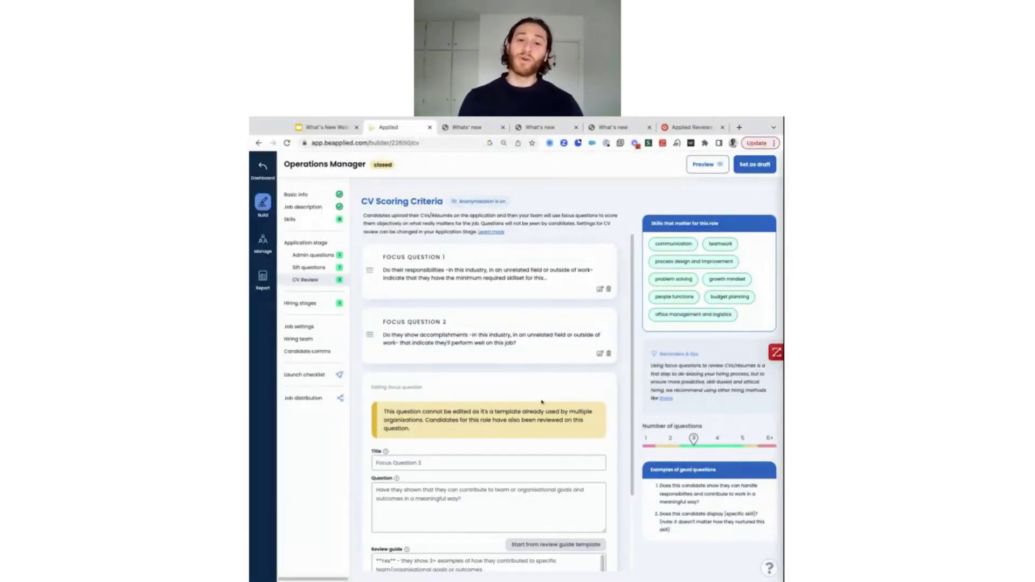
scroll(539, 393, "down", 3)
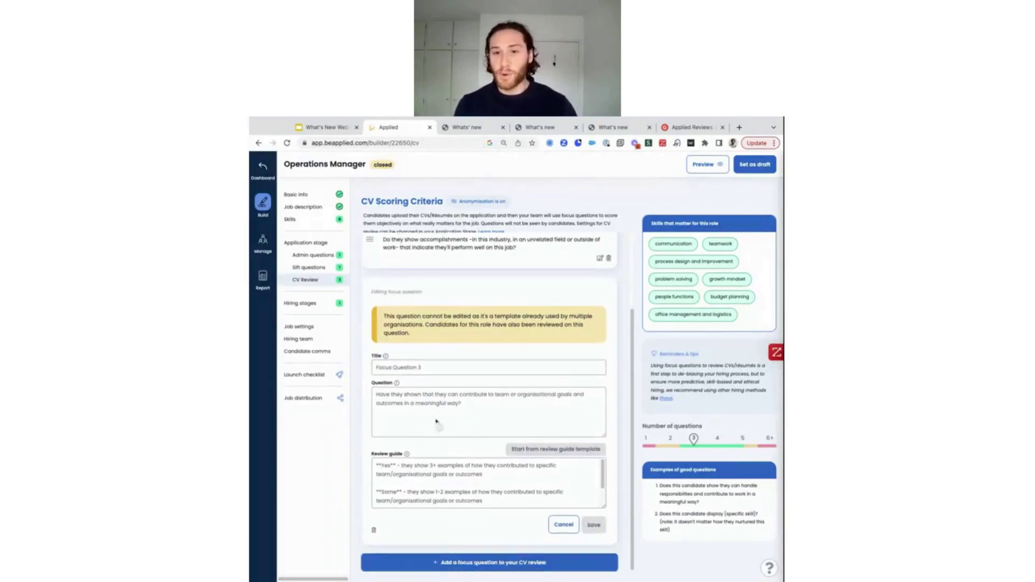
scroll(495, 492, "down", 2)
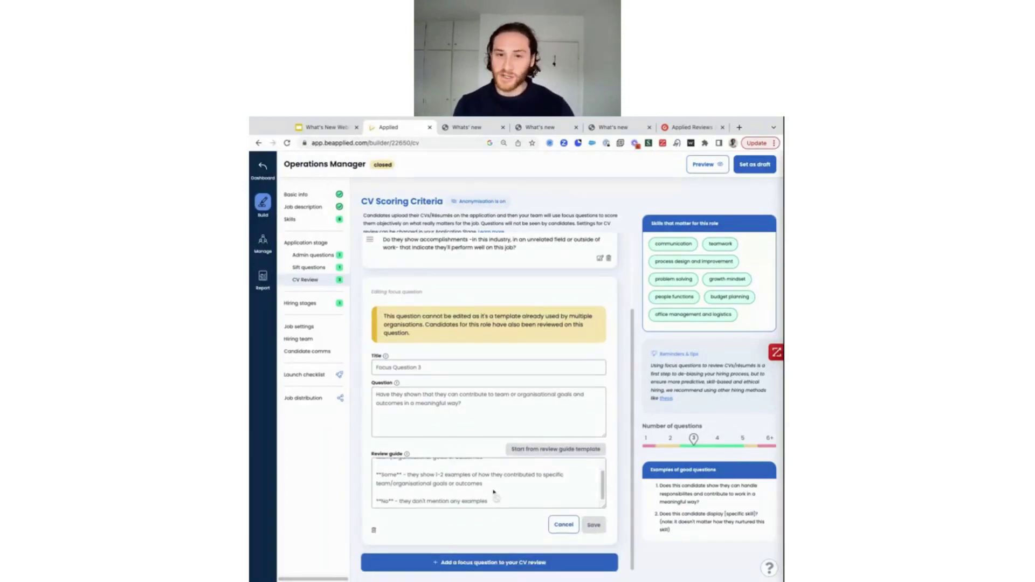
scroll(495, 492, "up", 2)
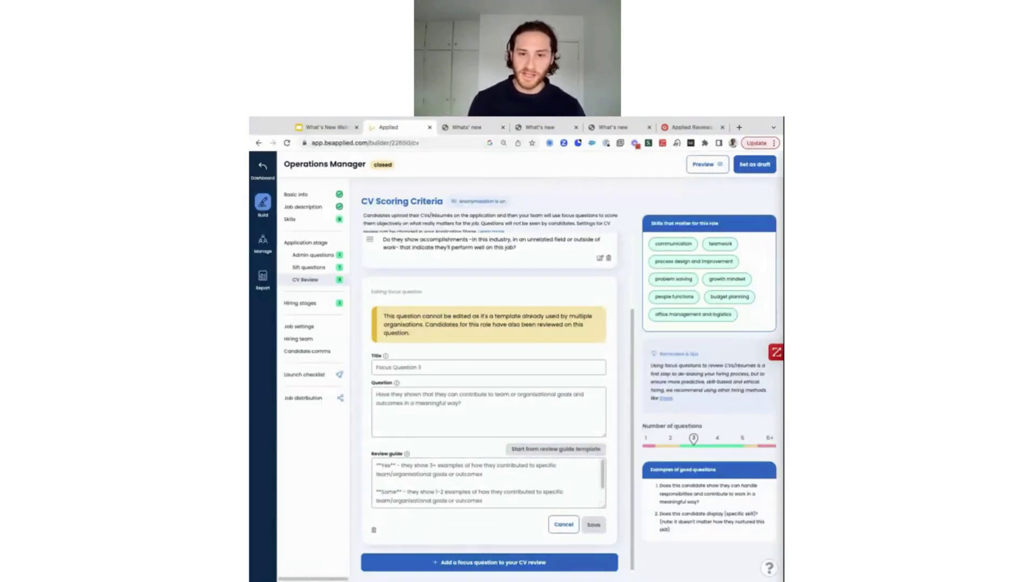
scroll(487, 478, "down", 1)
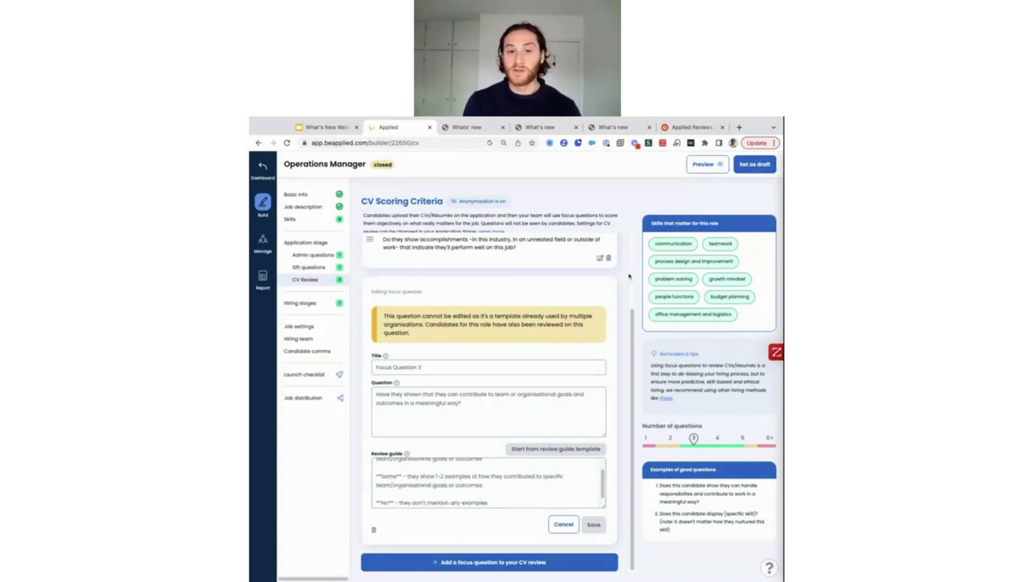
left_click(329, 221)
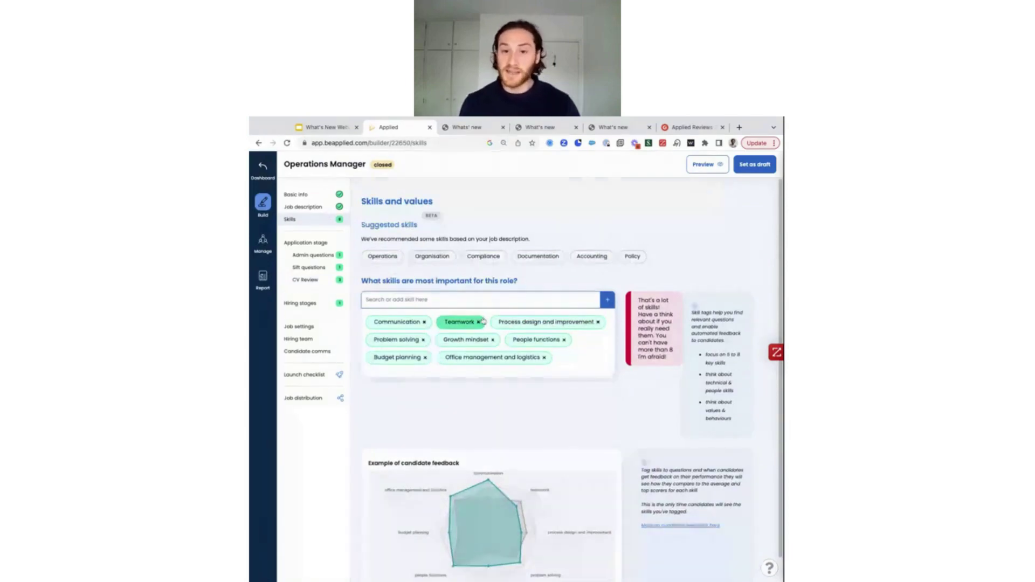
Go back from the eight skills to the Operations Manager CV Scoring Criteria page
left_click(318, 280)
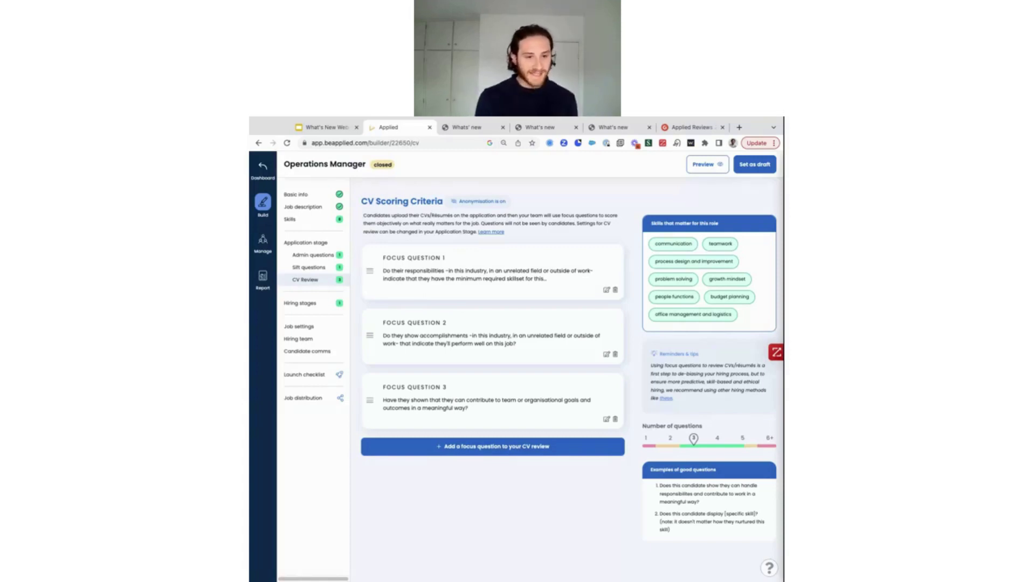
Switch to the "Whats' new" tab showing the Submitted candidates table
left_click(466, 127)
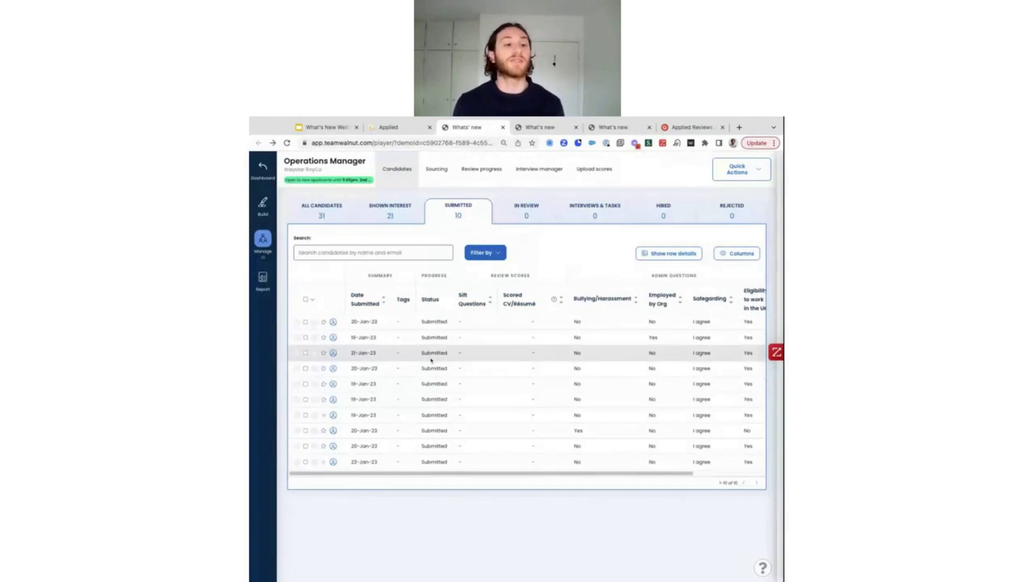
Select all 10 submitted candidates and start sending them to review
left_click(305, 299)
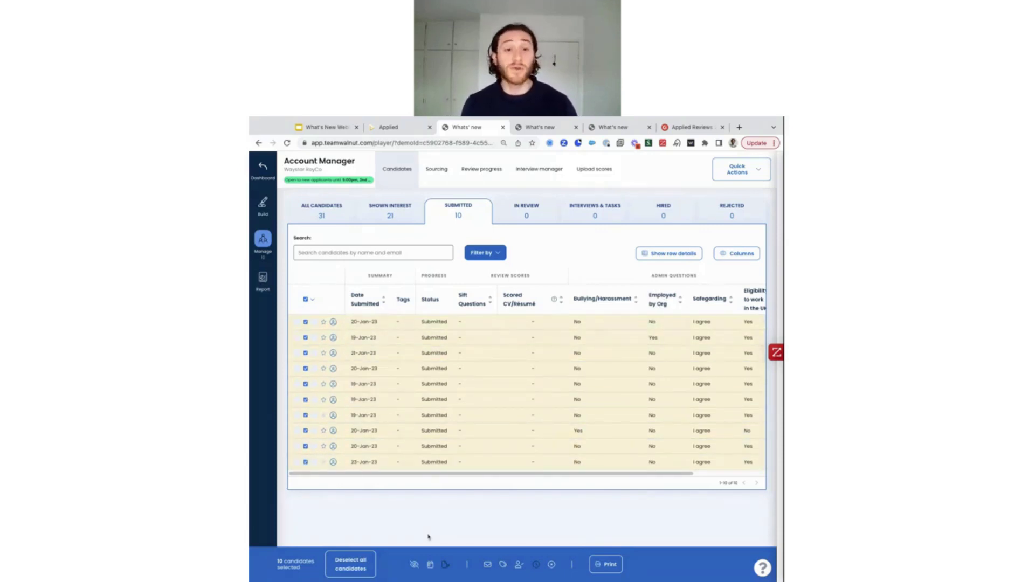
left_click(415, 565)
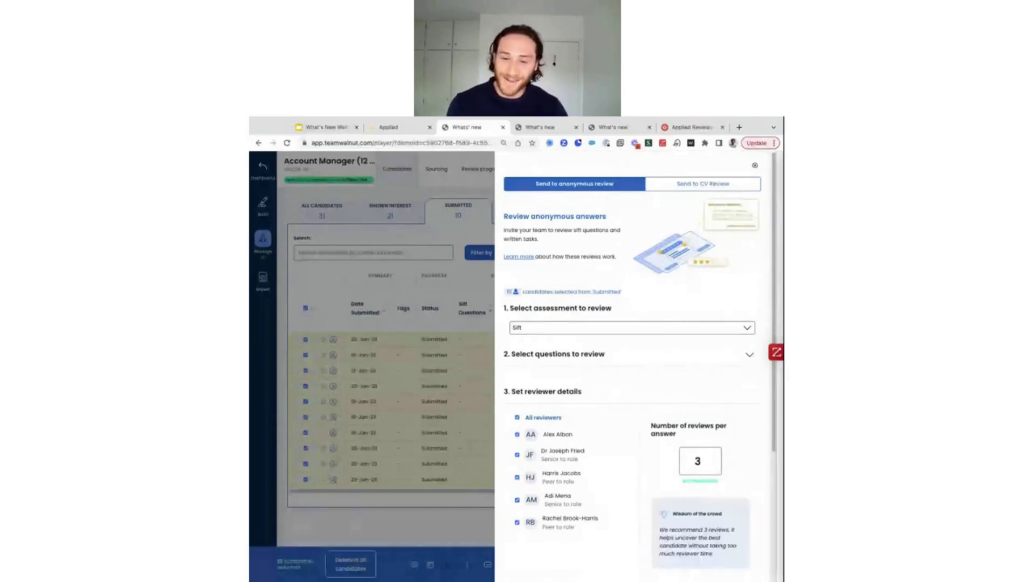
Choose Send to CV Review, check the focus questions and reviewers, and send the CV review invites
left_click(703, 186)
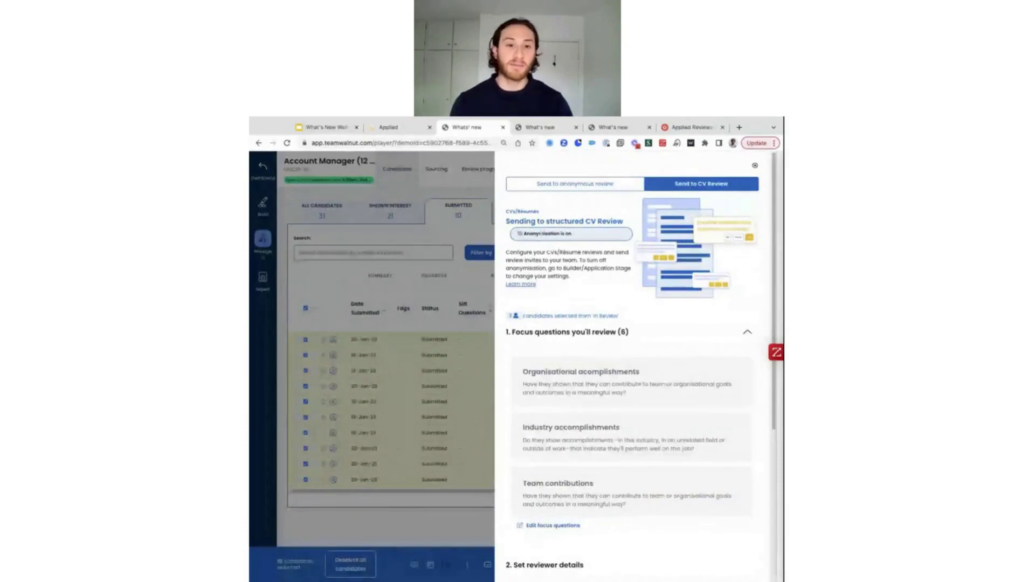
scroll(591, 303, "down", 4)
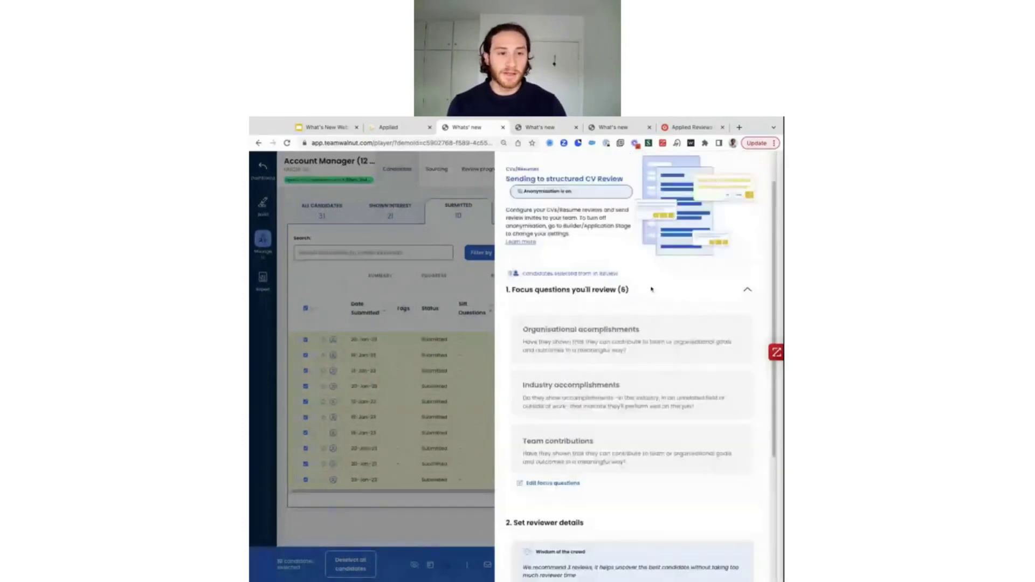
scroll(656, 289, "down", 1)
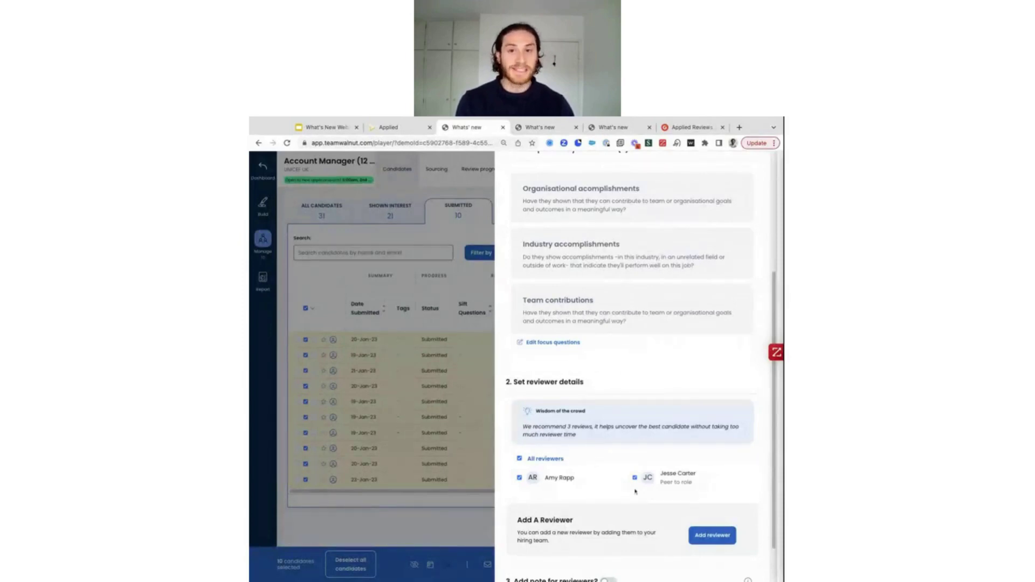
scroll(636, 485, "down", 1)
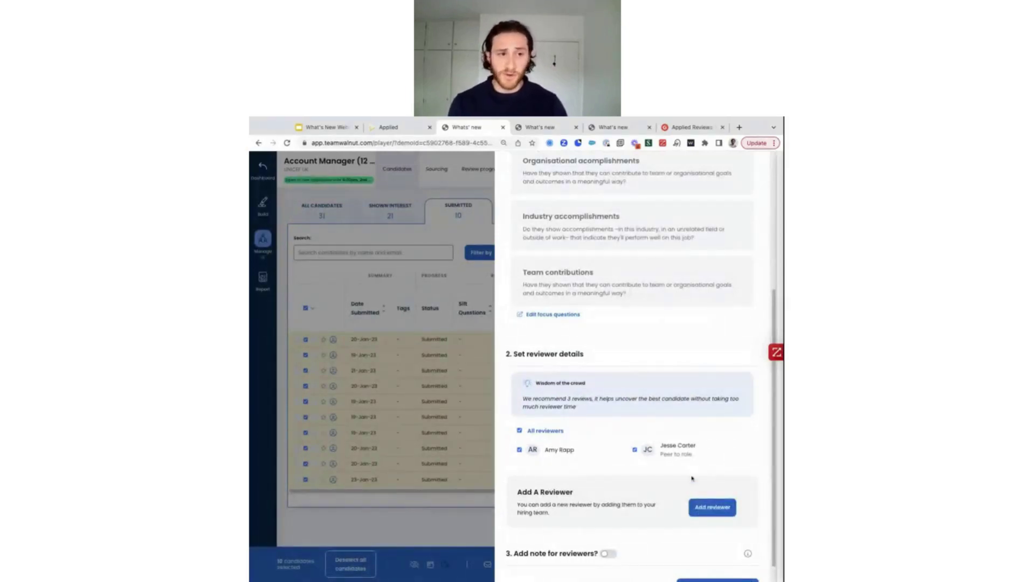
scroll(678, 464, "down", 1)
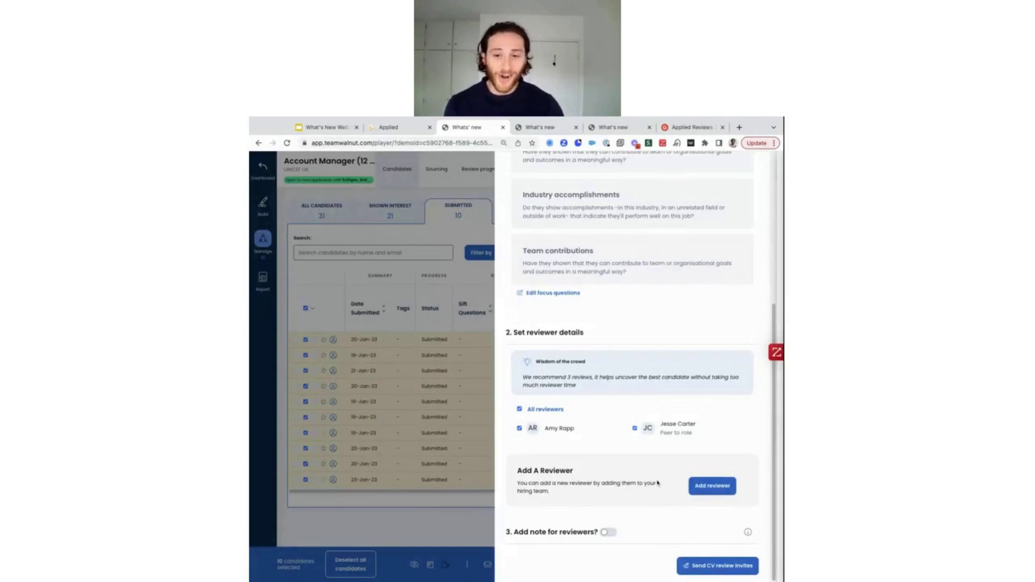
left_click(699, 566)
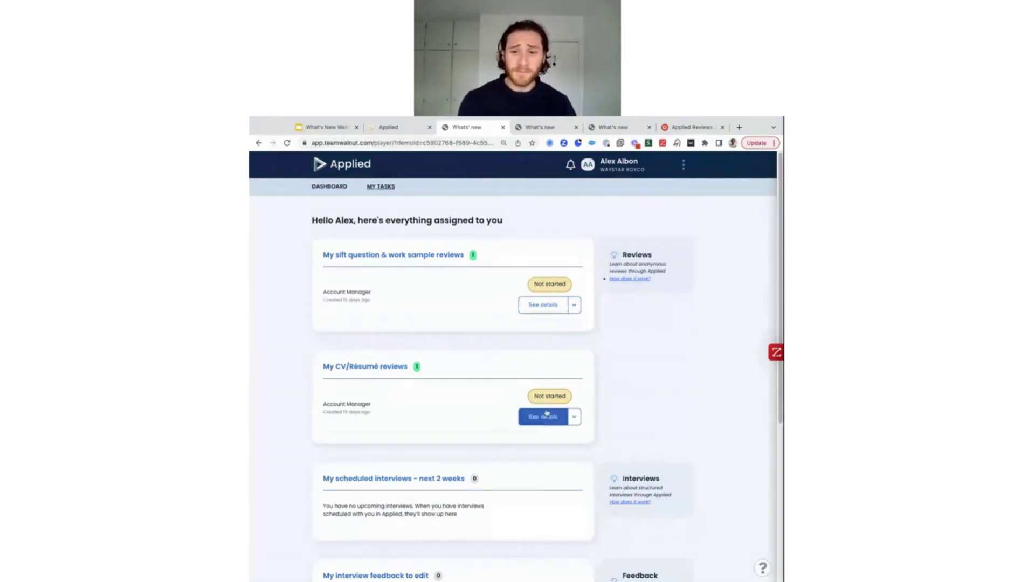
Scan the My Tasks list, then switch to the Gmail tab with the CV review invitation
scroll(546, 413, "down", 1)
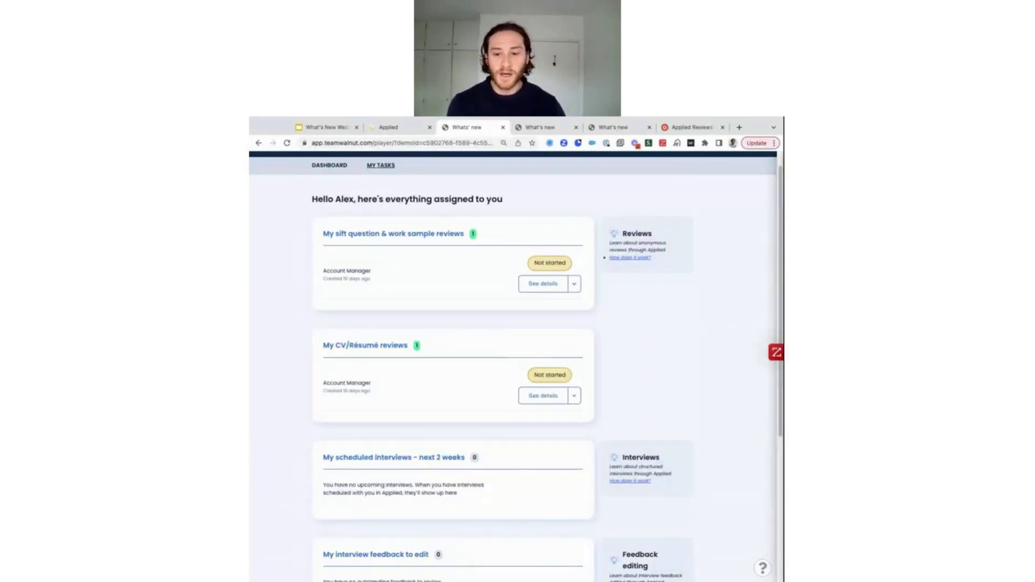
scroll(512, 366, "up", 1)
scroll(532, 162, "up", 1)
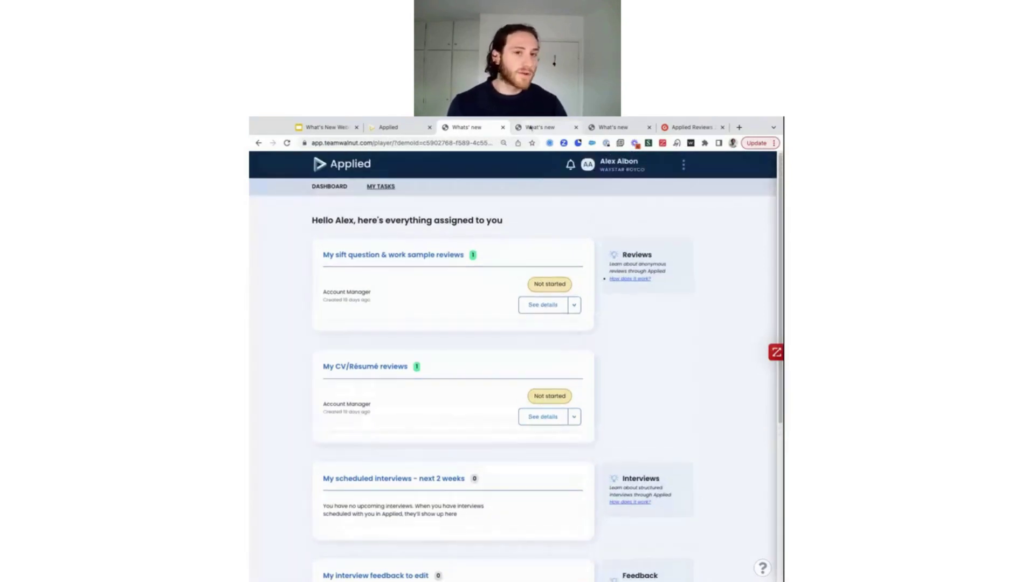
left_click(531, 128)
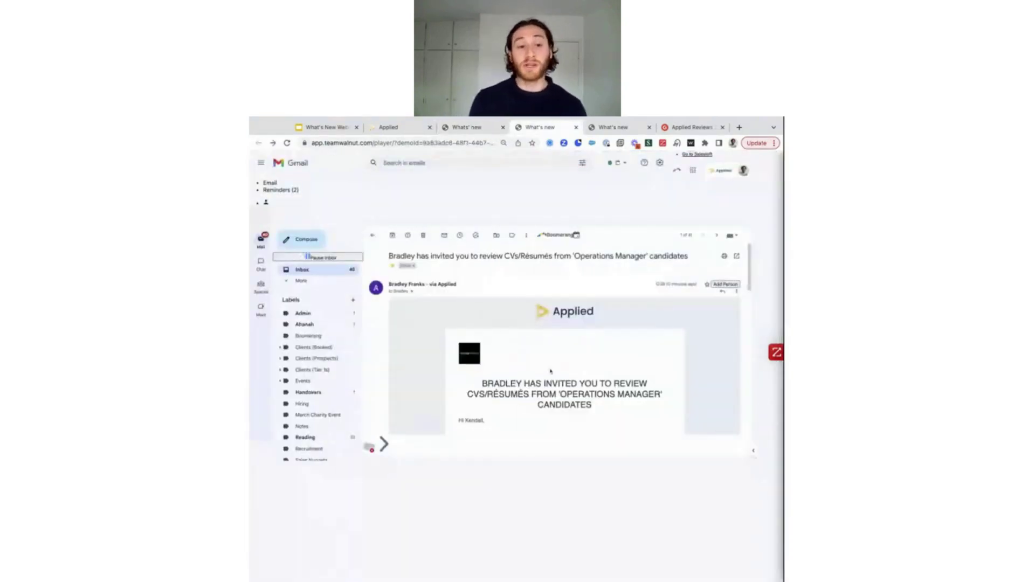
Scroll the invitation email down to the CV/Résumé reviewing link under 'Want to jump straight in?'
scroll(551, 371, "down", 3)
scroll(550, 371, "up", 2)
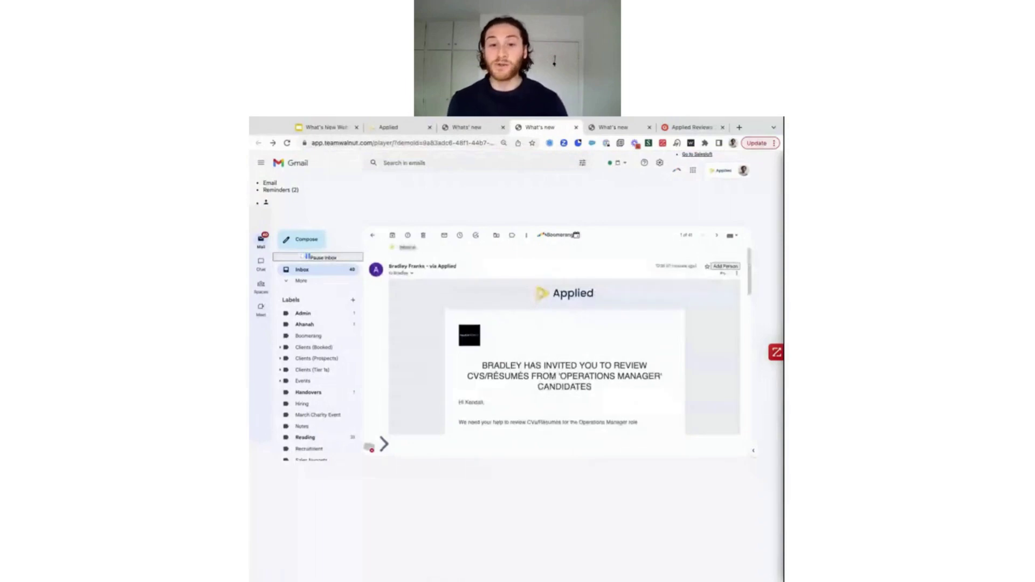
scroll(524, 360, "up", 1)
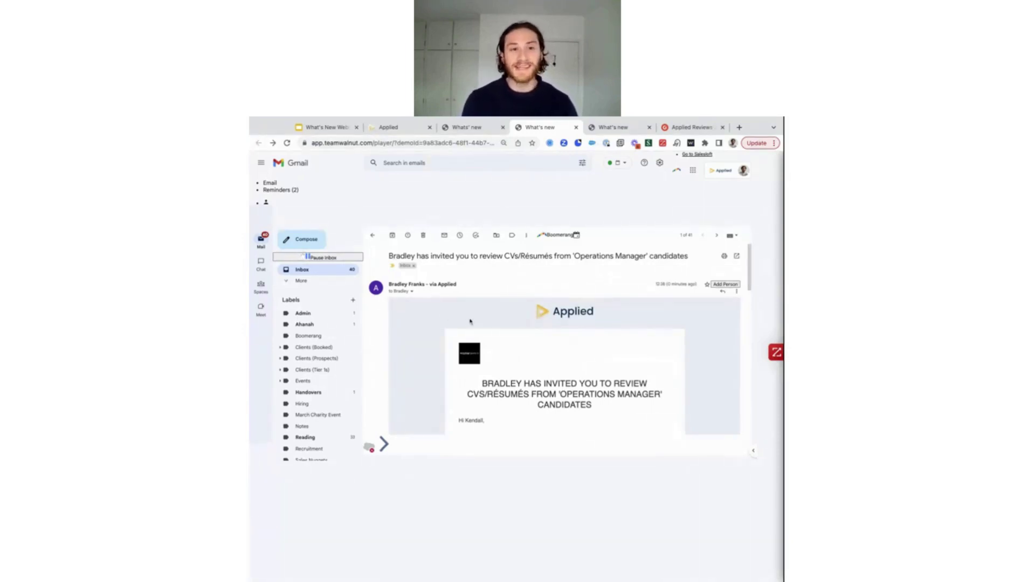
scroll(442, 315, "down", 1)
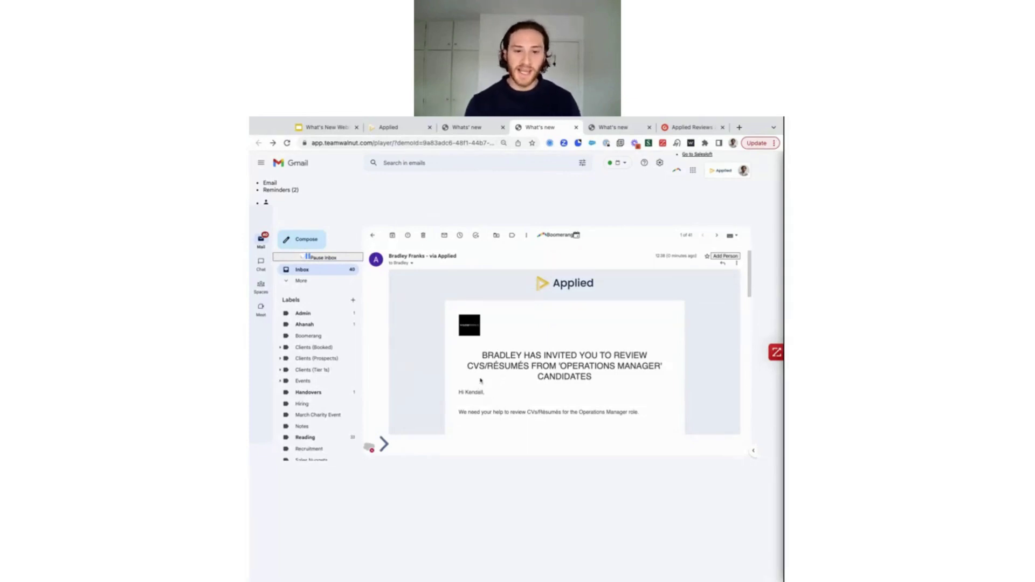
scroll(476, 388, "down", 1)
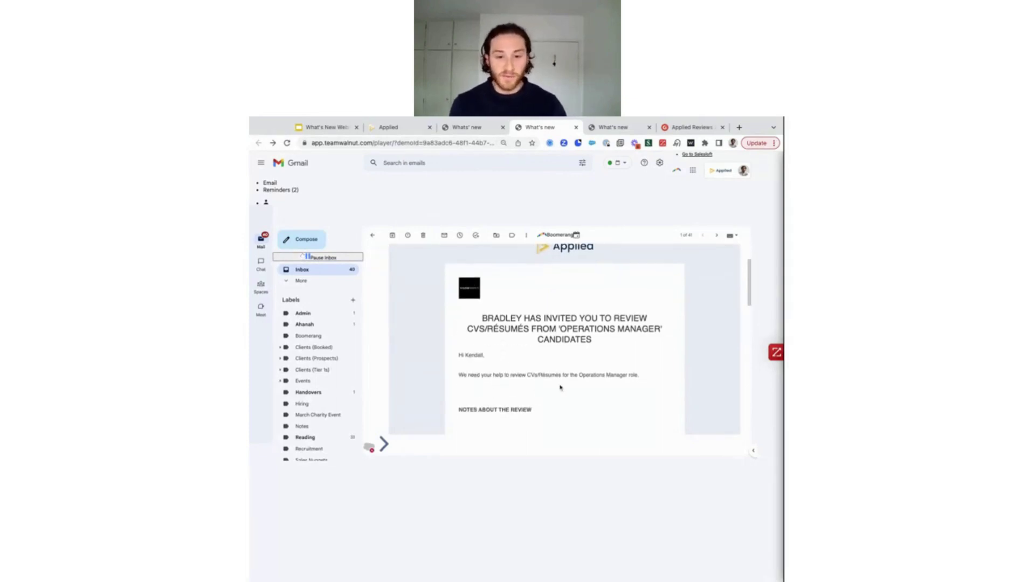
scroll(560, 386, "down", 1)
scroll(554, 350, "down", 1)
scroll(555, 350, "down", 2)
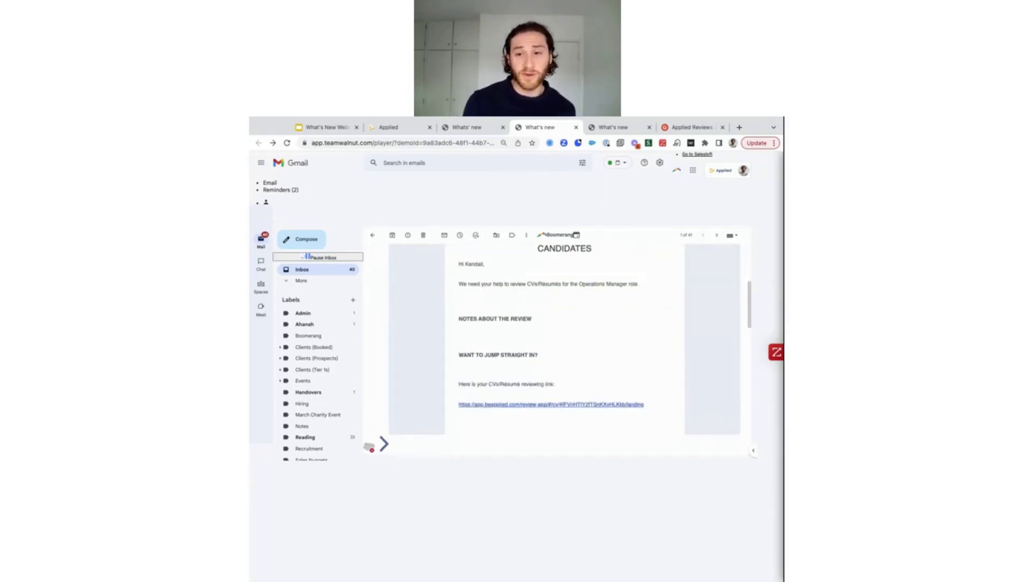
Follow the email's reviewing link and begin the Operations Manager CV review from the welcome page
left_click(551, 405)
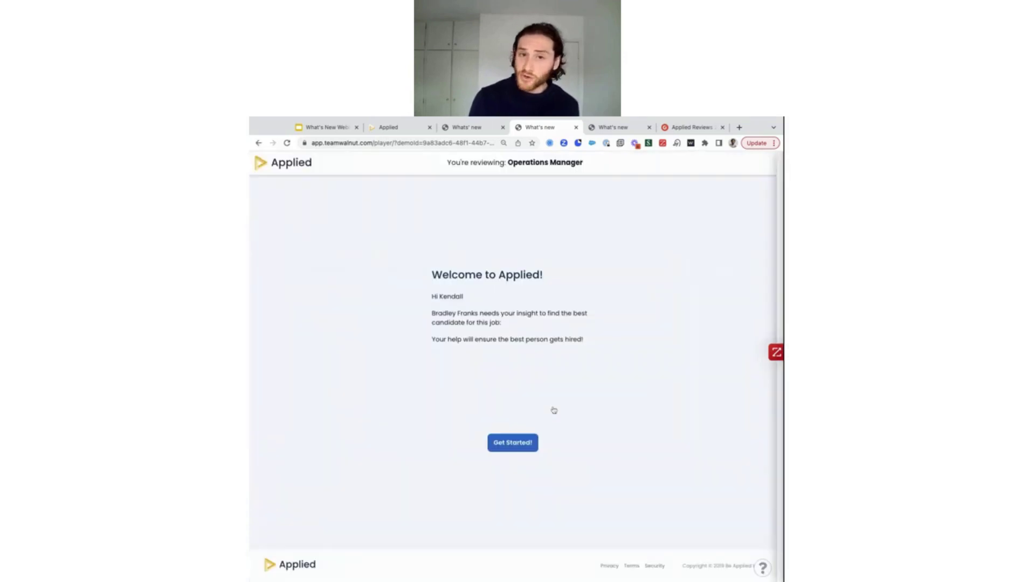
left_click(521, 451)
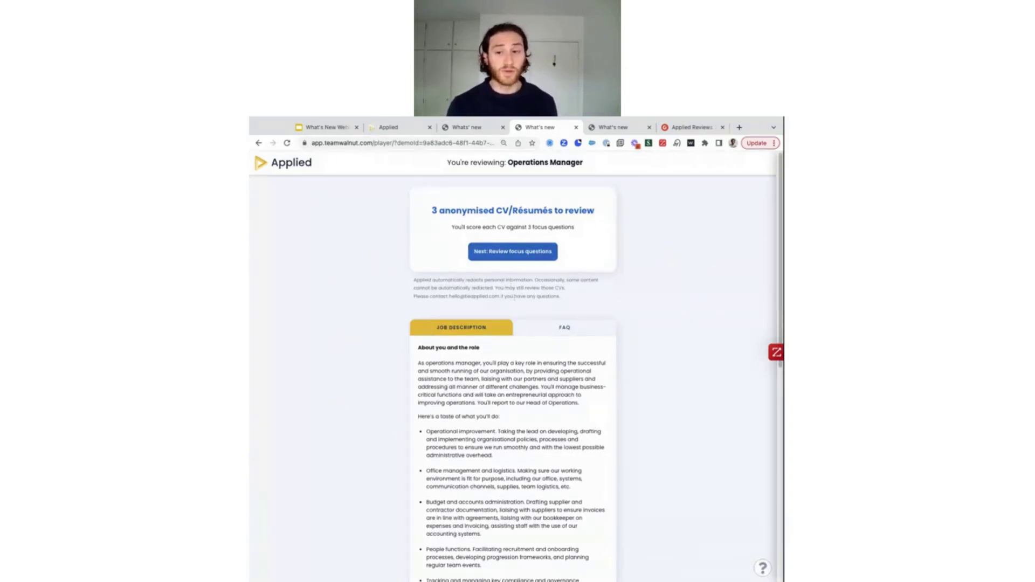
scroll(503, 368, "down", 5)
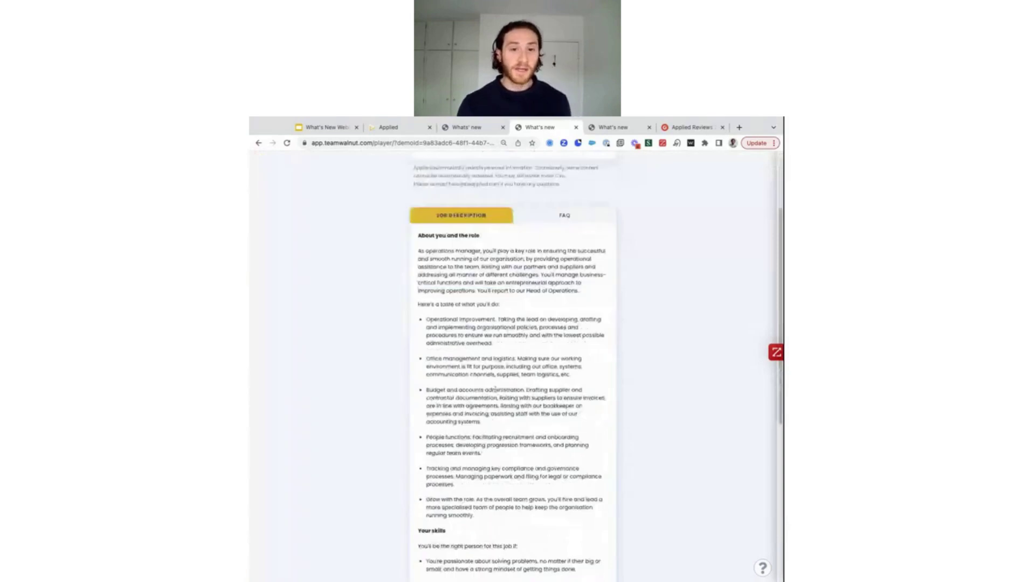
scroll(509, 389, "up", 5)
Switch to the FAQ and read the first answer and the answer about seeing your scores
left_click(564, 325)
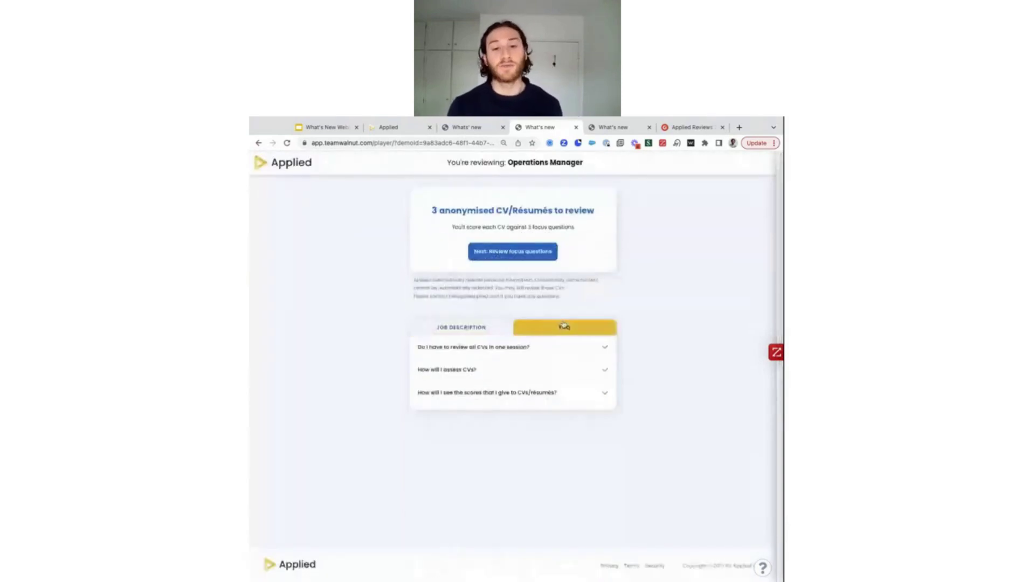
left_click(604, 347)
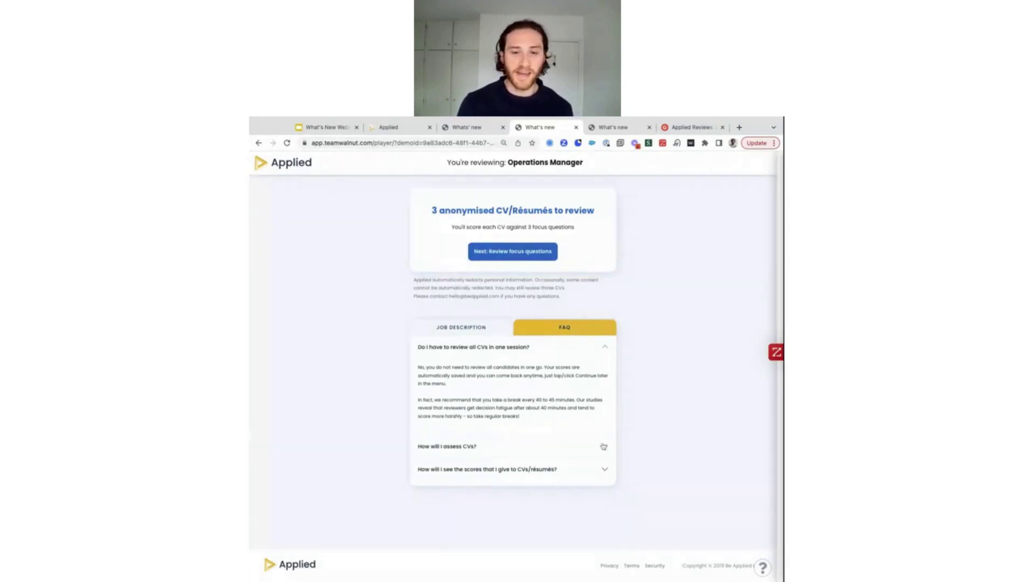
left_click(605, 348)
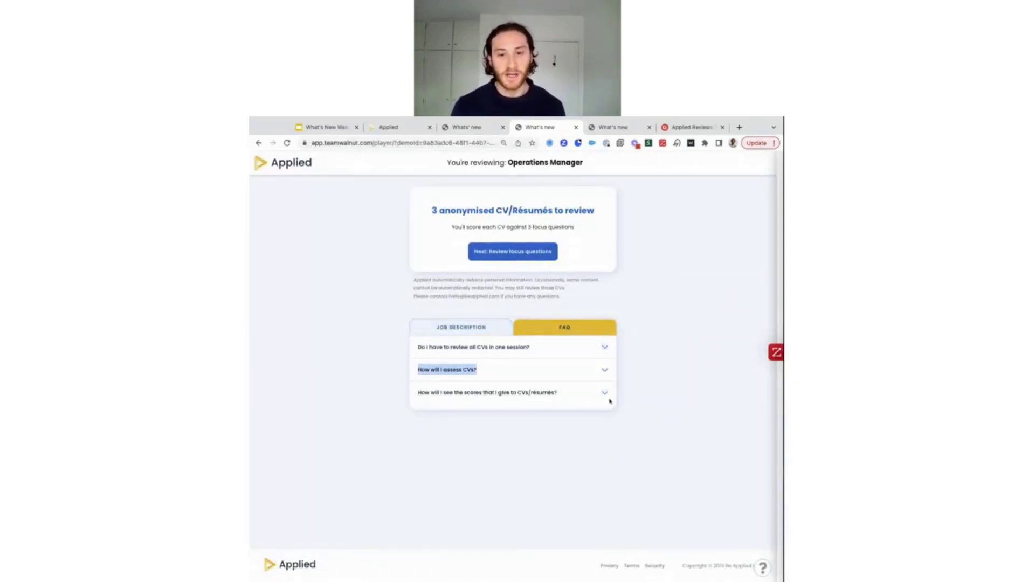
left_click(604, 394)
left_click(576, 395)
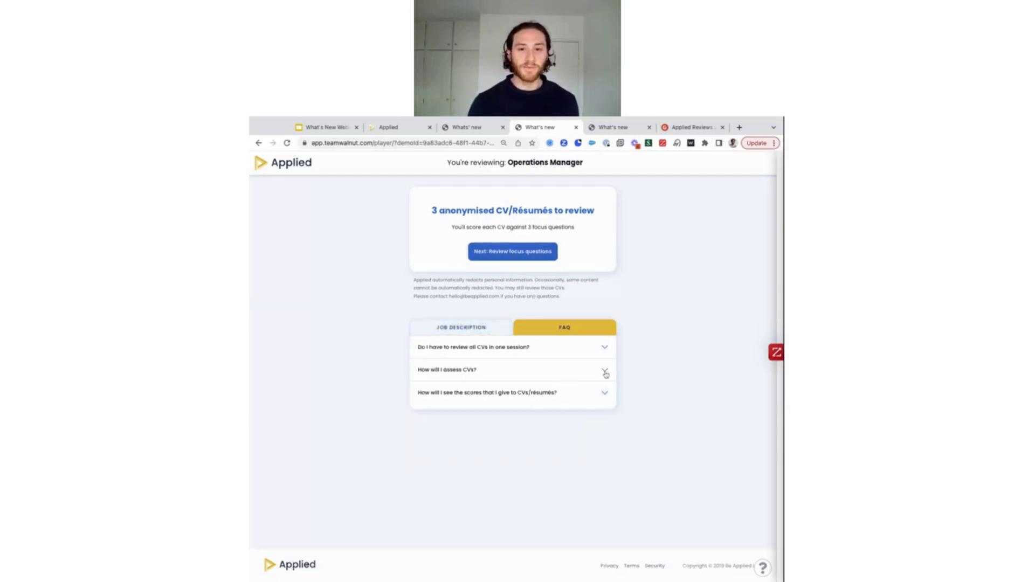
double_click(605, 372)
left_click(605, 373)
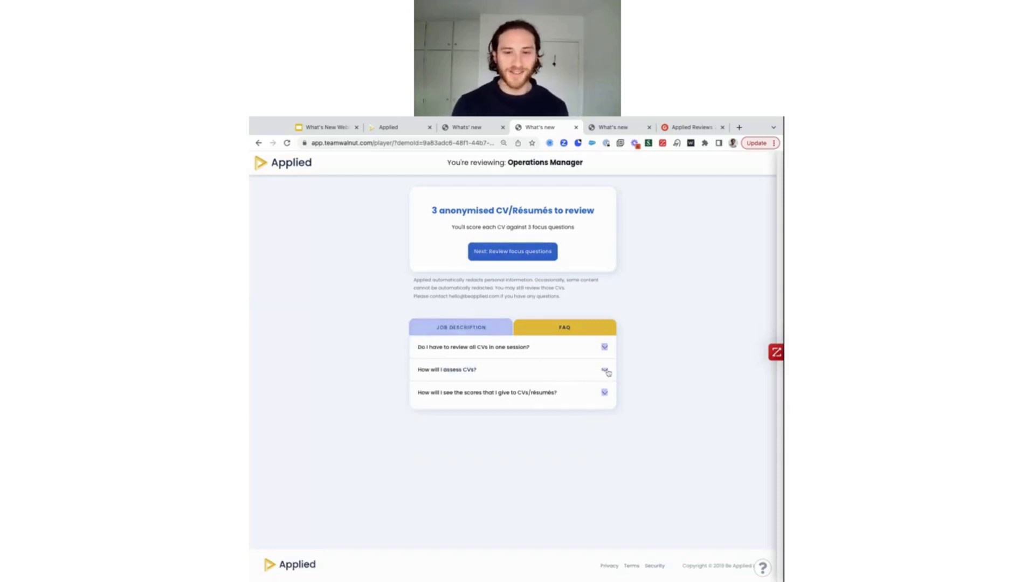
Read the 'How will I assess CVs?' answer with its yes = 5 rule, then go to the focus questions
left_click(605, 371)
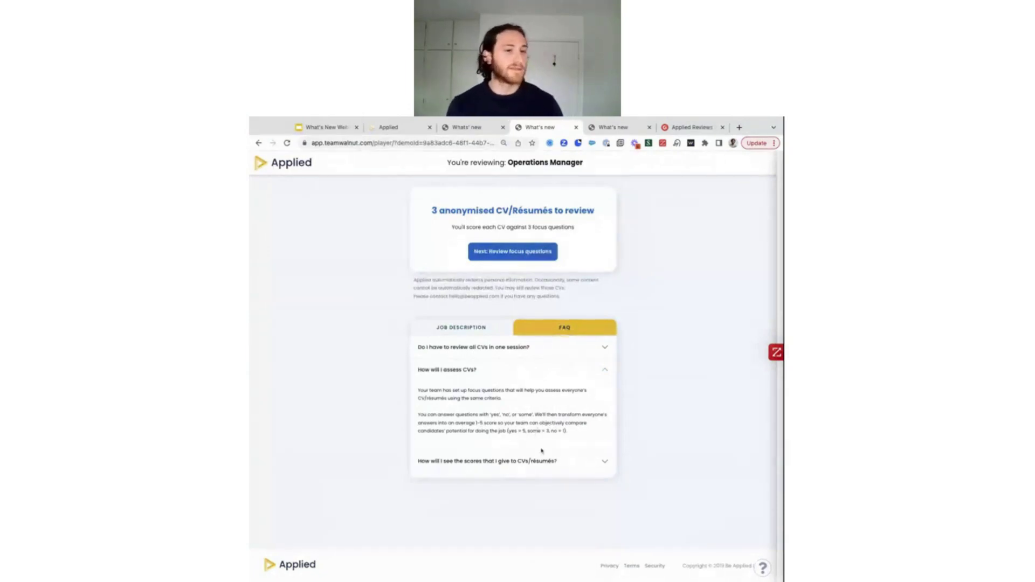
left_click_drag(523, 431, 508, 431)
left_click(549, 434)
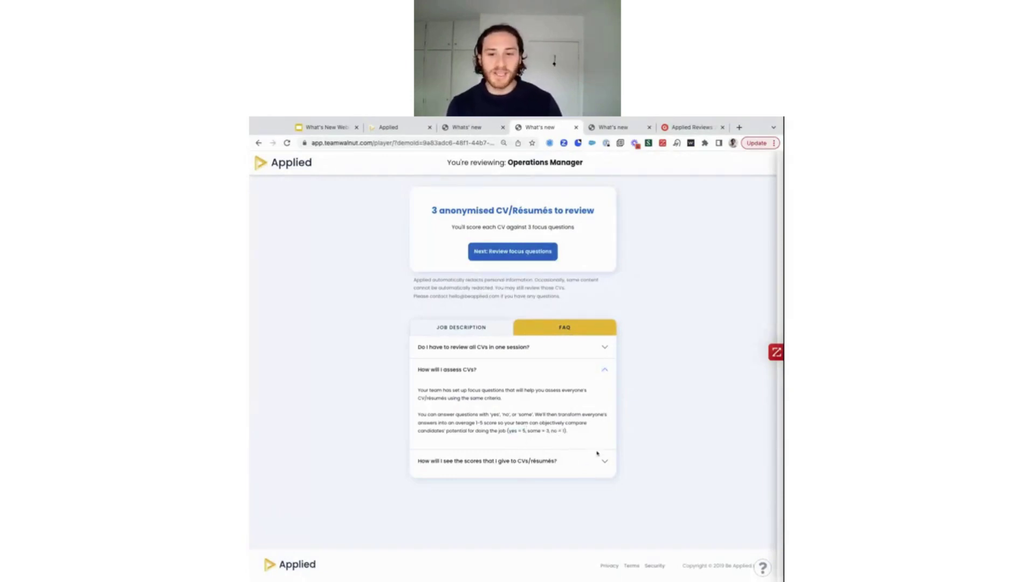
left_click(605, 372)
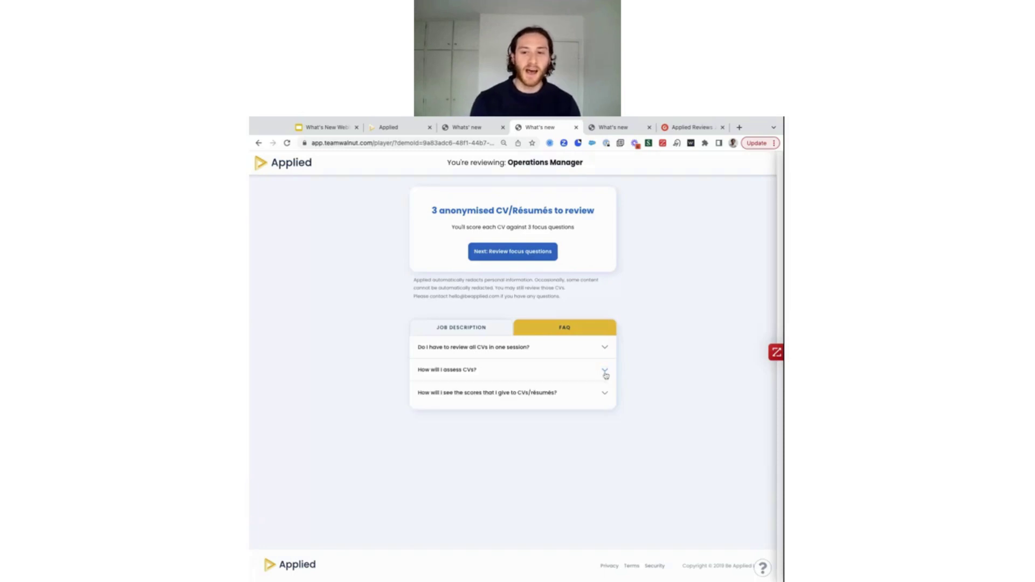
left_click(605, 393)
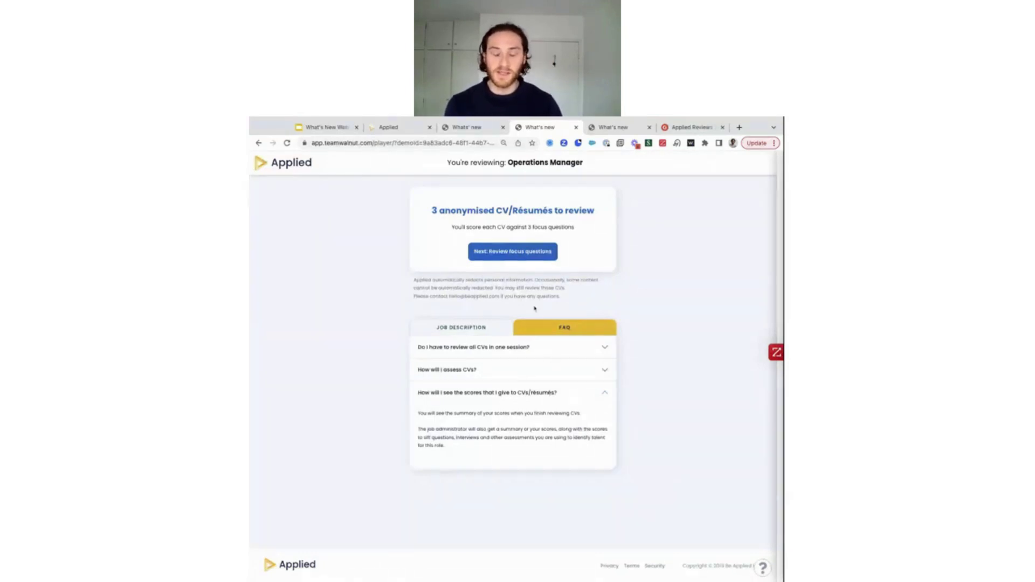
left_click(515, 253)
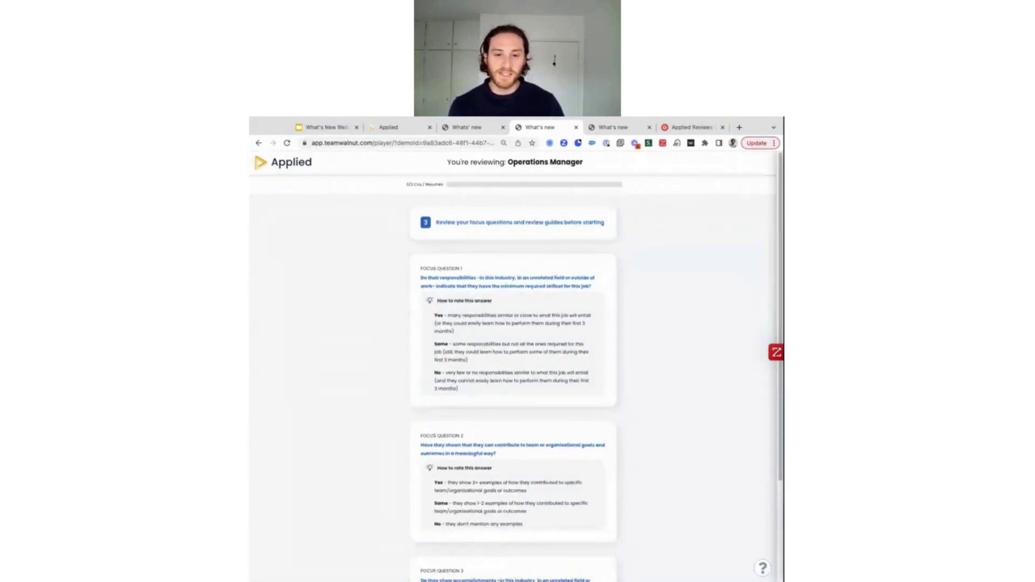
Scroll past the three focus questions and start reviewing the first anonymised CV
scroll(517, 432, "down", 3)
left_click(524, 529)
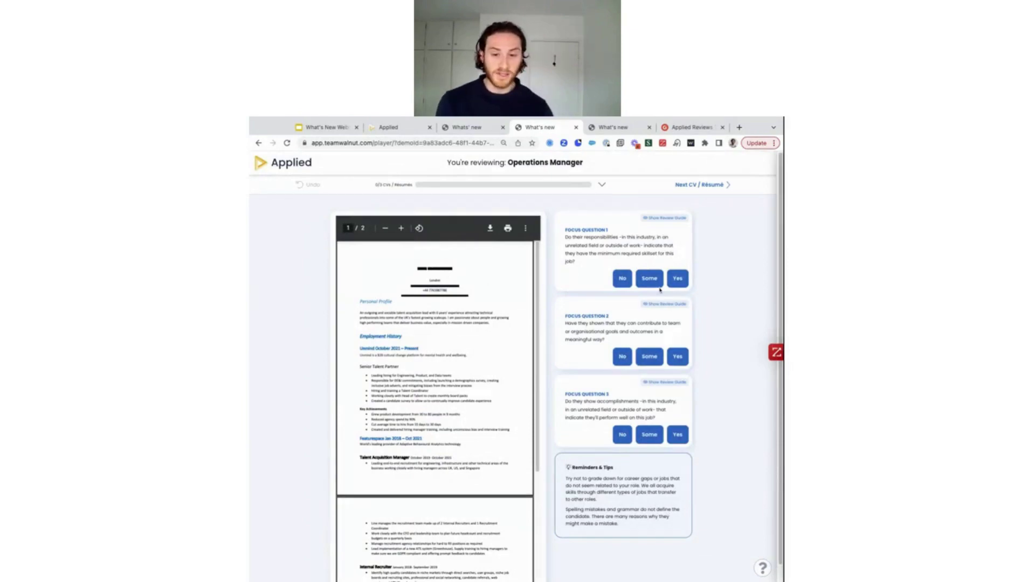
Score the first CV Some on focus question 1 and Yes on question 2, then rate question 3
scroll(447, 340, "down", 4)
scroll(447, 339, "up", 4)
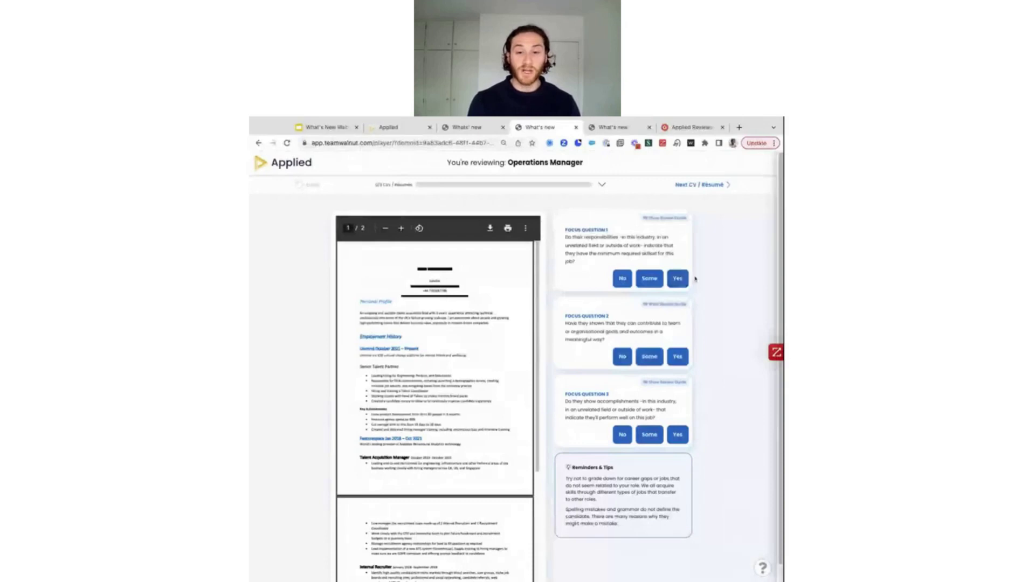
left_click(651, 279)
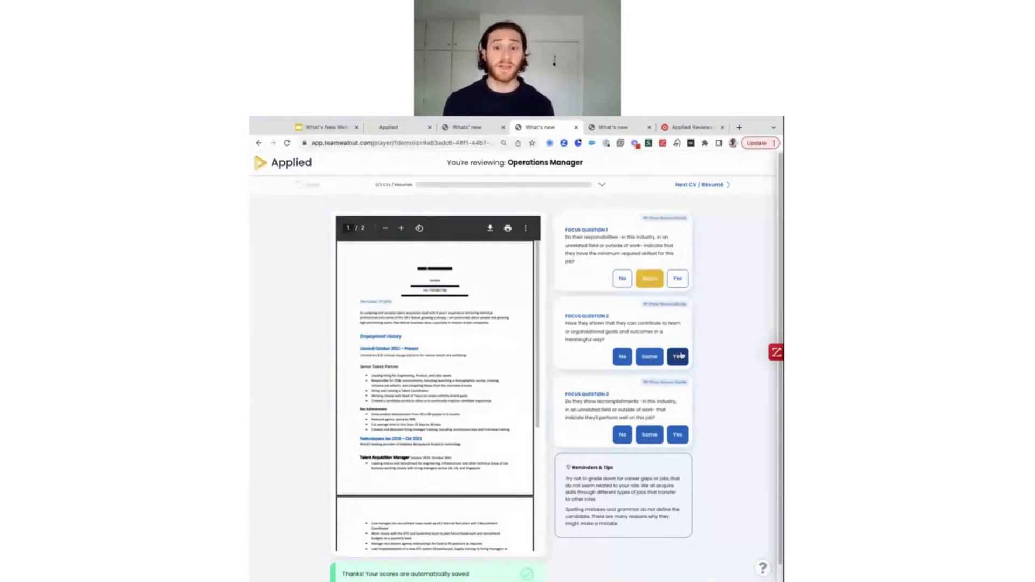
left_click(679, 359)
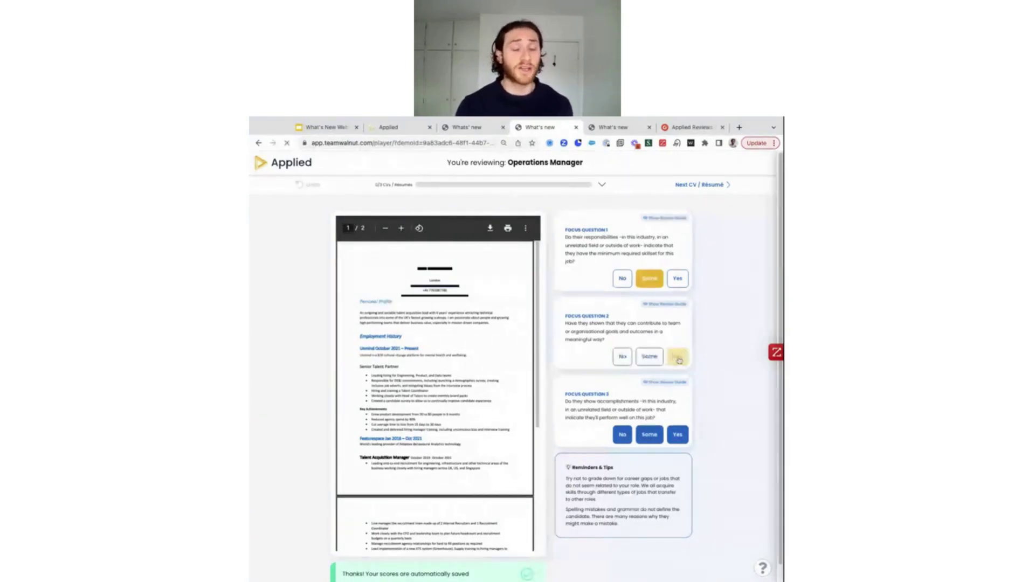
scroll(679, 364, "down", 1)
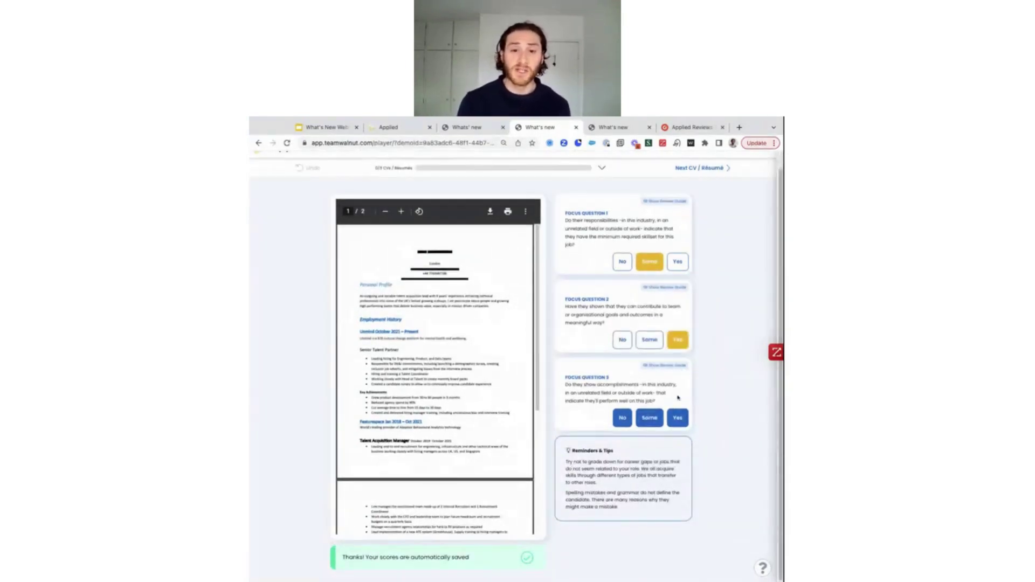
left_click(650, 418)
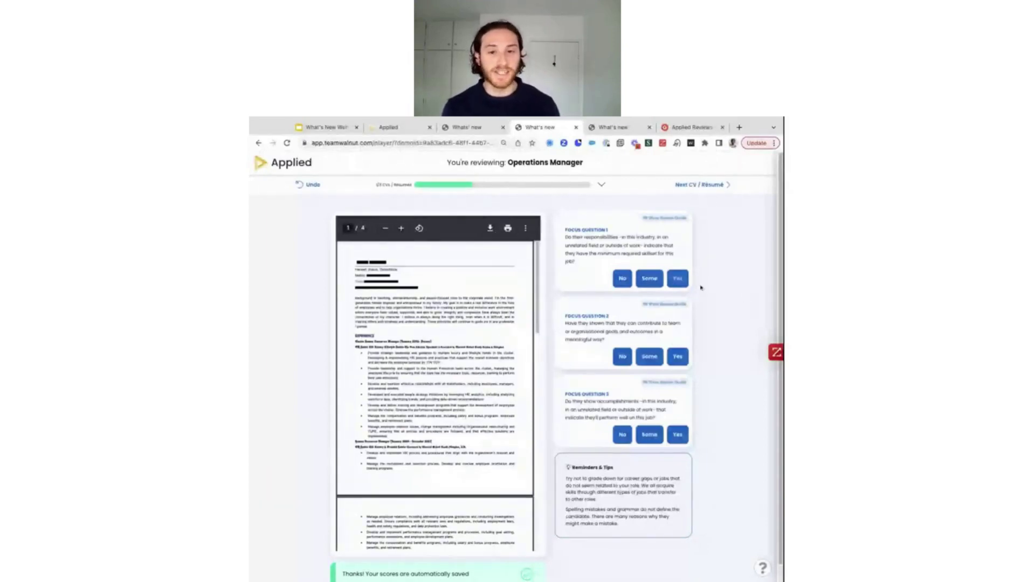
Score the next CV Yes, Some and Yes on the three focus questions
left_click(678, 278)
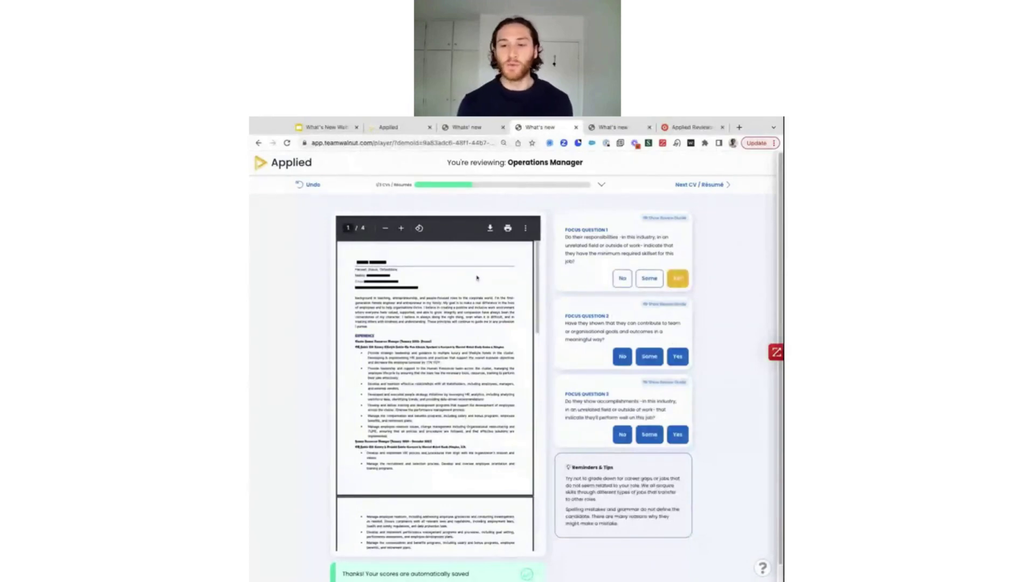
left_click(649, 357)
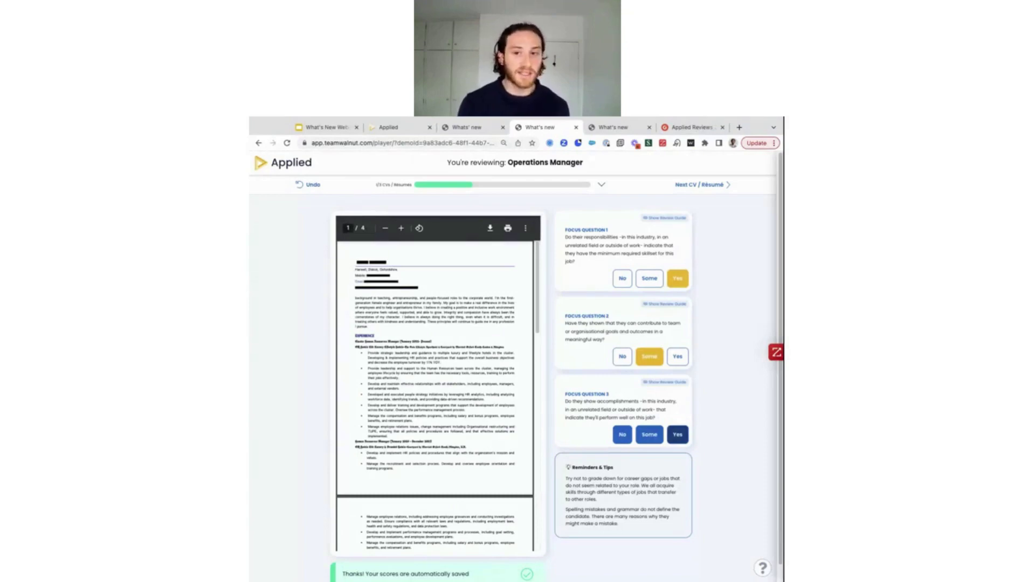
left_click(678, 435)
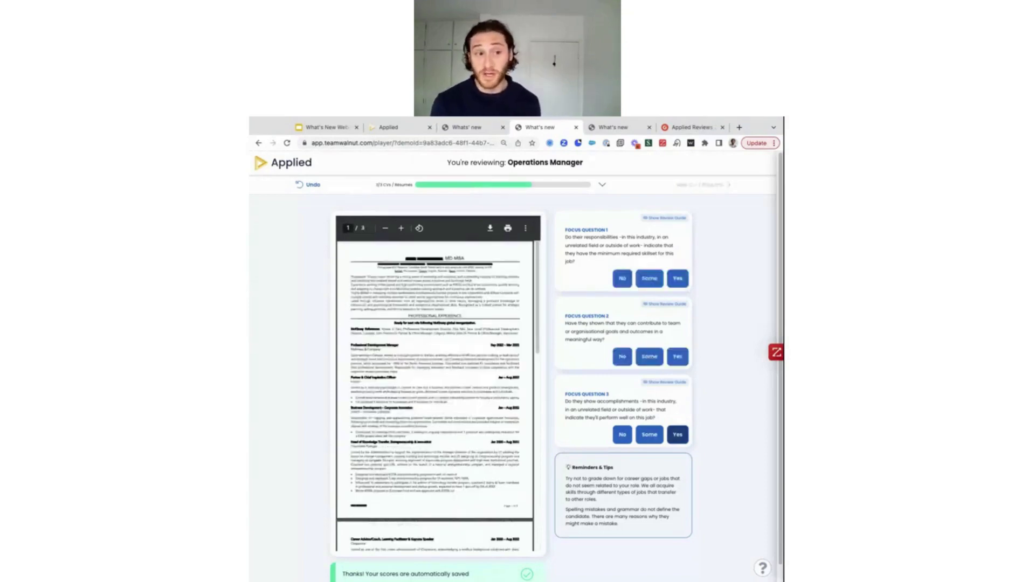
Score the last CV Yes on all three questions and return to the hiring dashboard
left_click(678, 283)
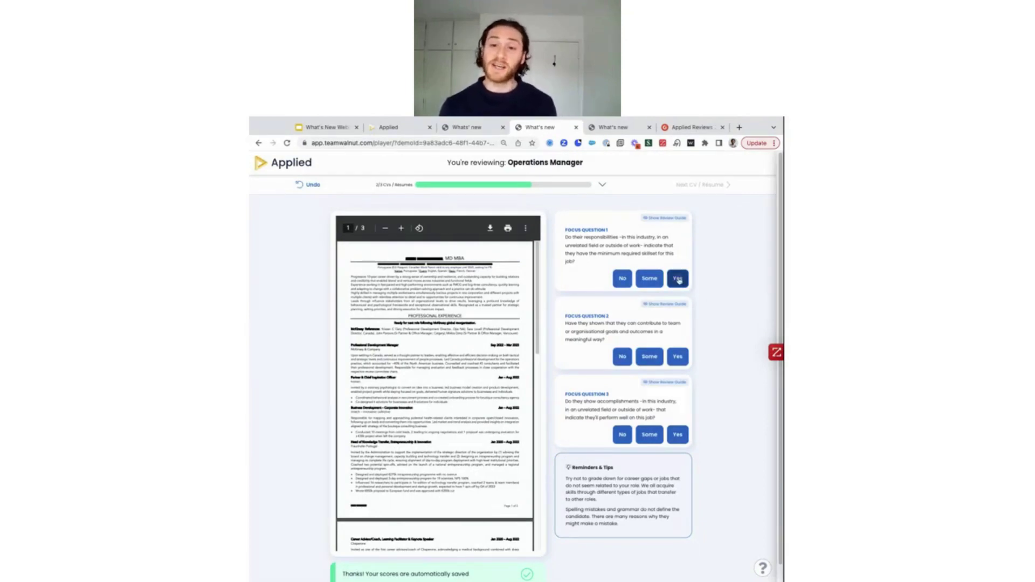
left_click(679, 282)
left_click(677, 358)
left_click(679, 435)
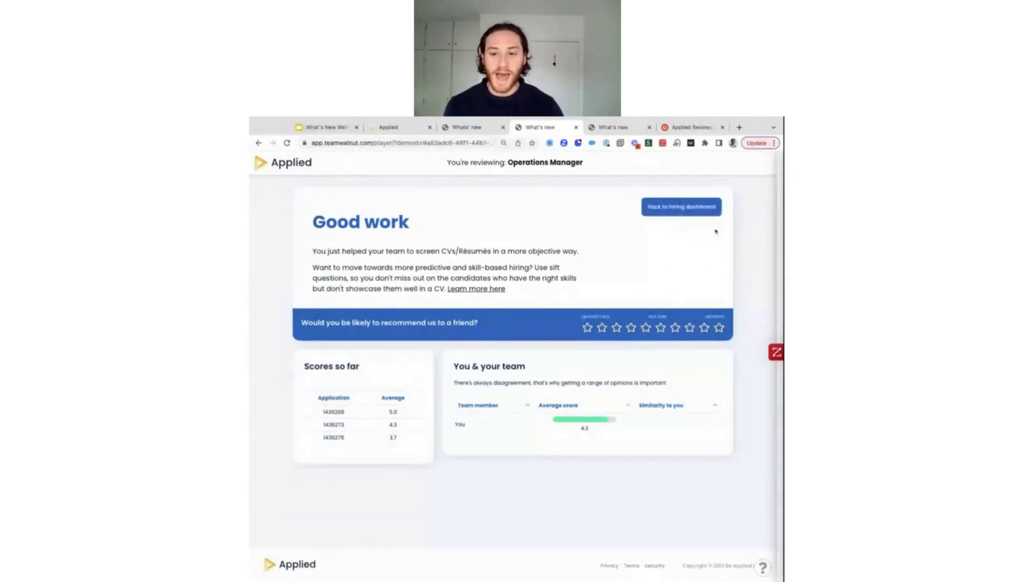
left_click(682, 211)
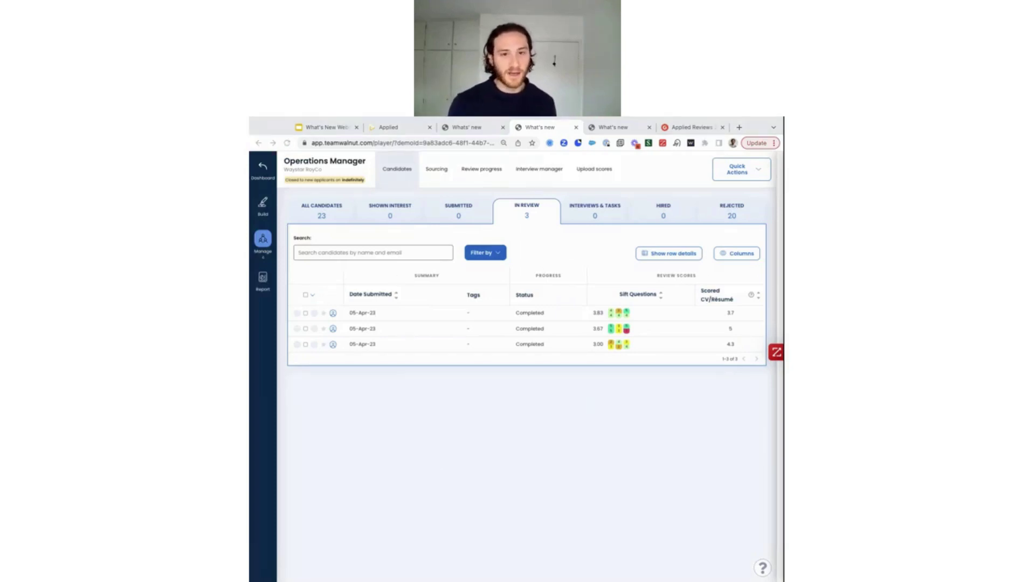
Turn on the Candidate details column set to add a first-name column to the In Review table
left_click(619, 411)
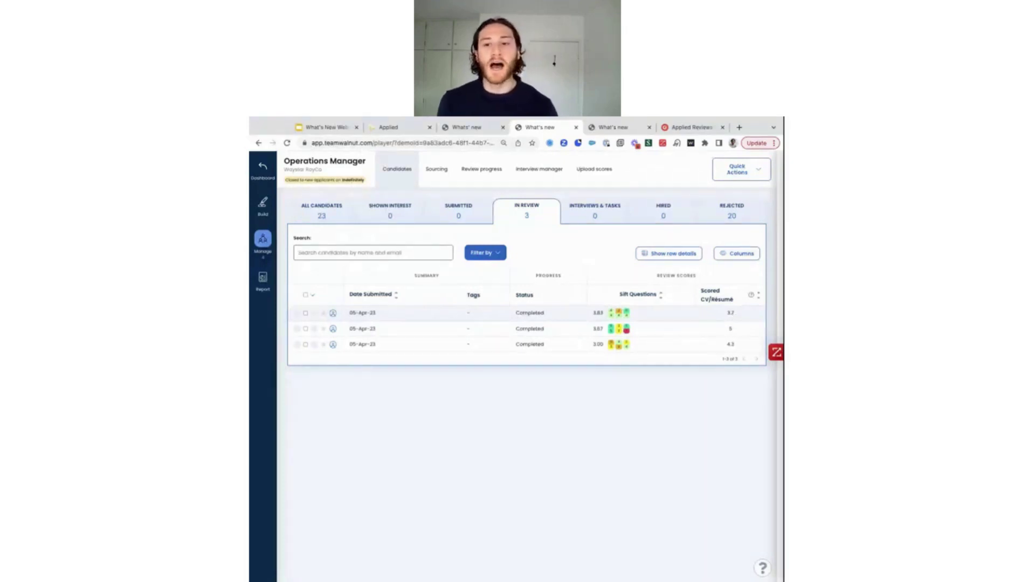
left_click(738, 254)
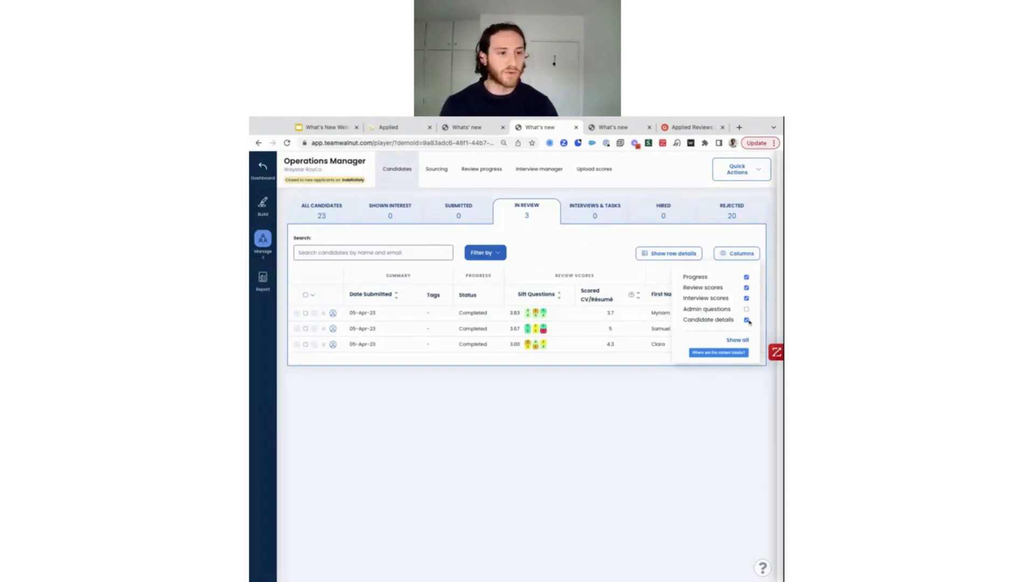
Close the Columns menu and tick the header checkbox to select all three In Review candidates
left_click(728, 435)
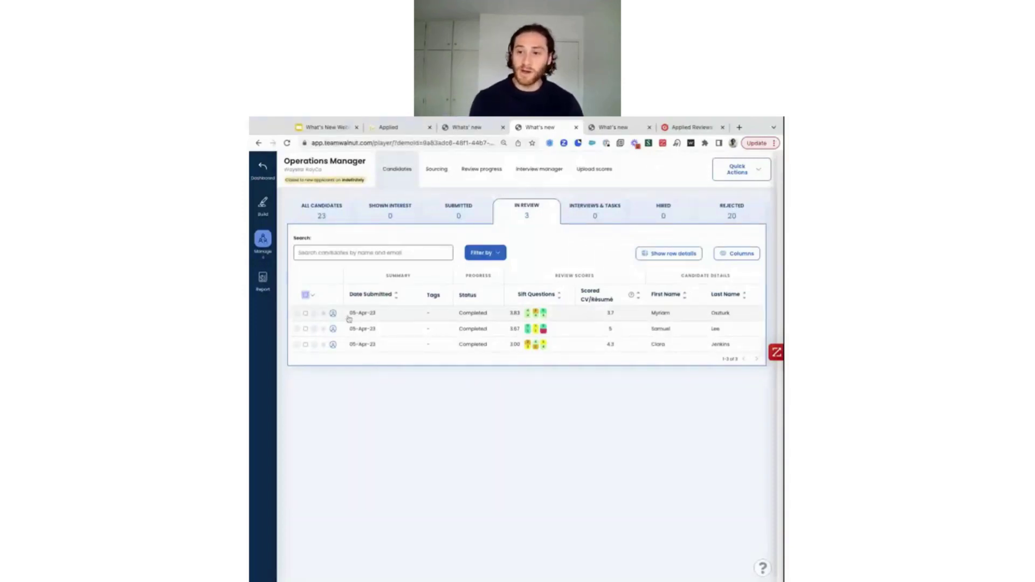
left_click(305, 295)
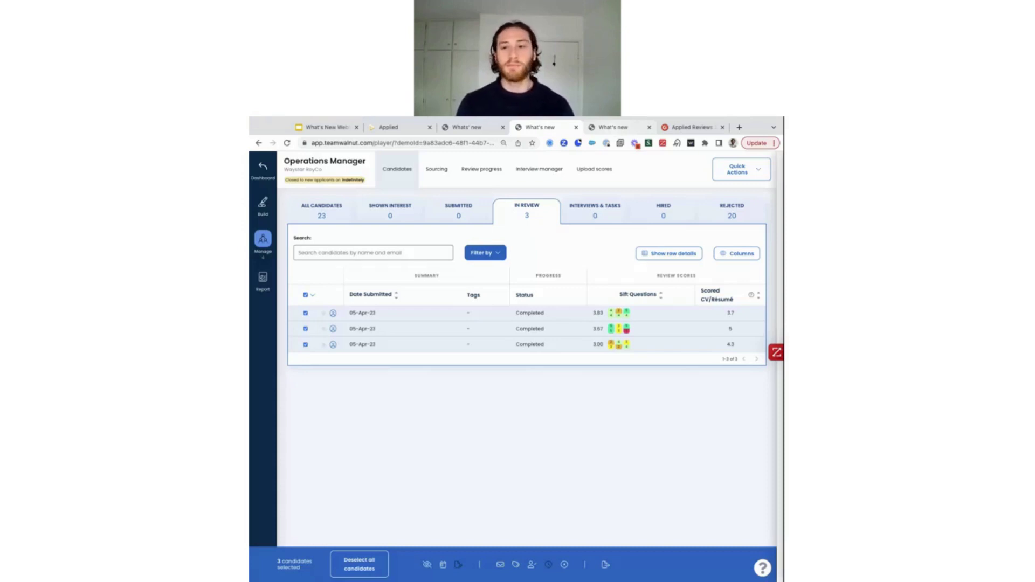
Move to the next browser tab holding the Investment Associate Sourcing page
key("ctrl+Tab")
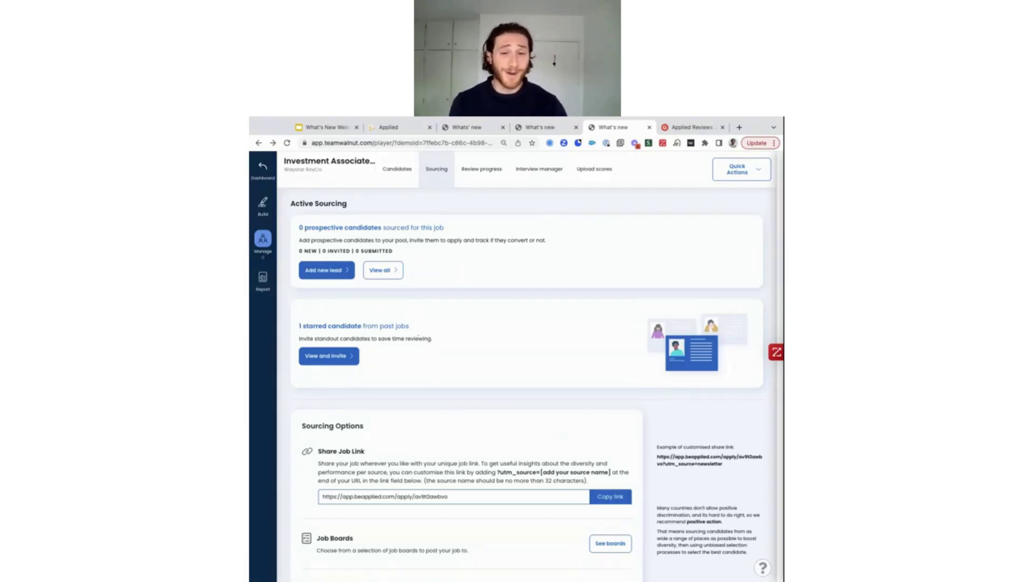
Return to the Investment Associate Sourcing tab and start adding a new lead
left_click(542, 127)
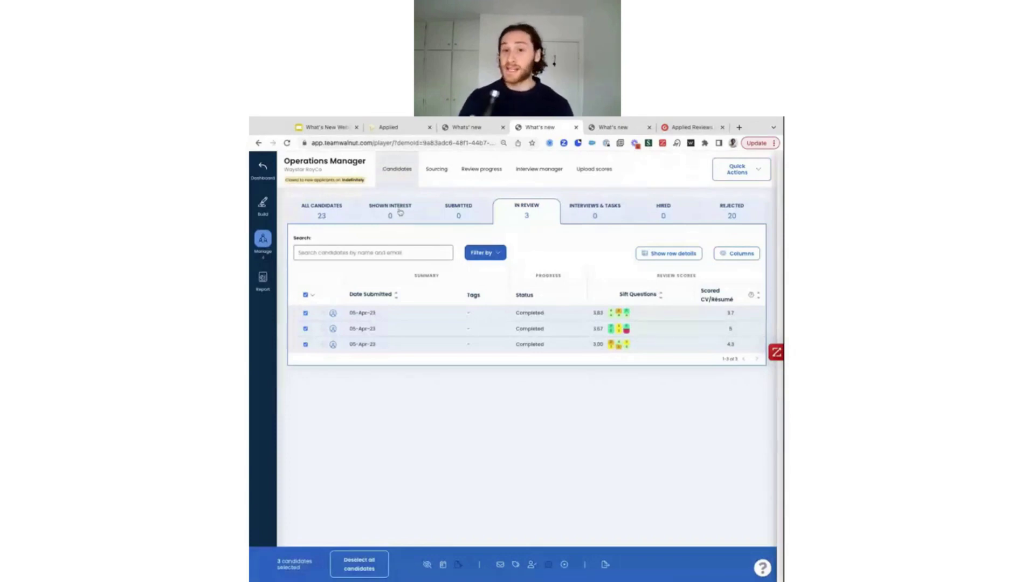
left_click(612, 128)
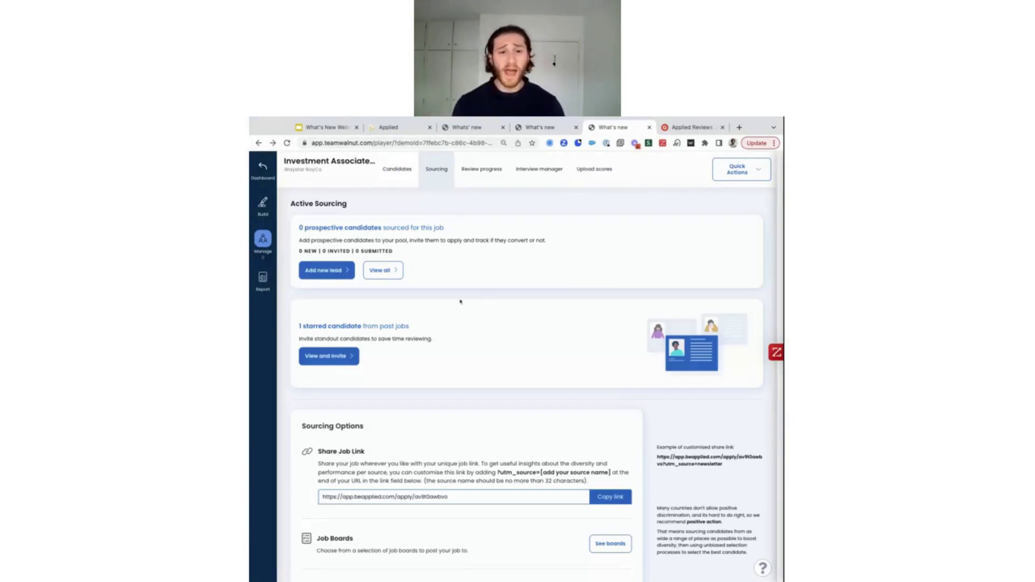
left_click(335, 274)
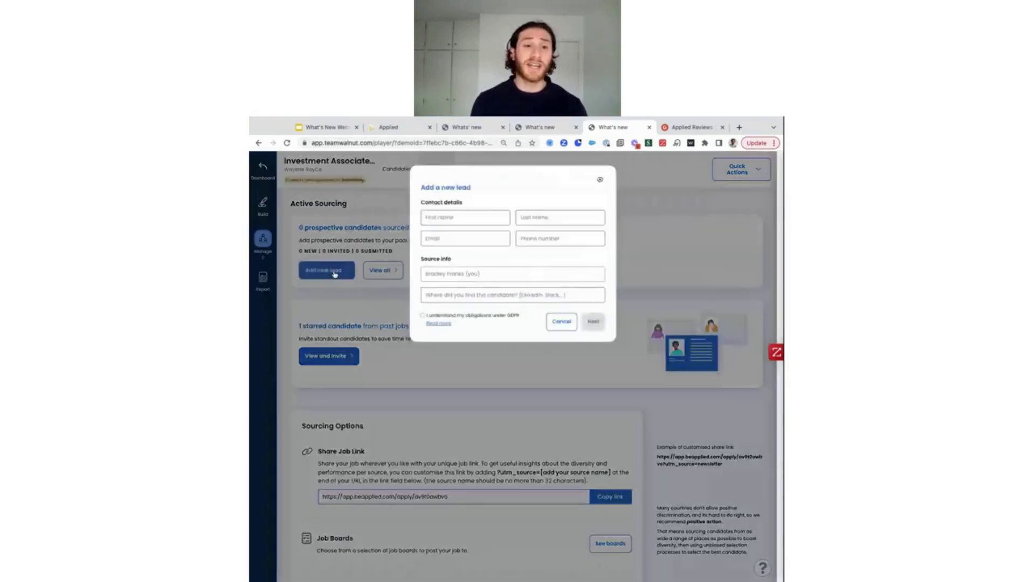
Enter the lead's first name, last name and e-mail address
left_click(462, 218)
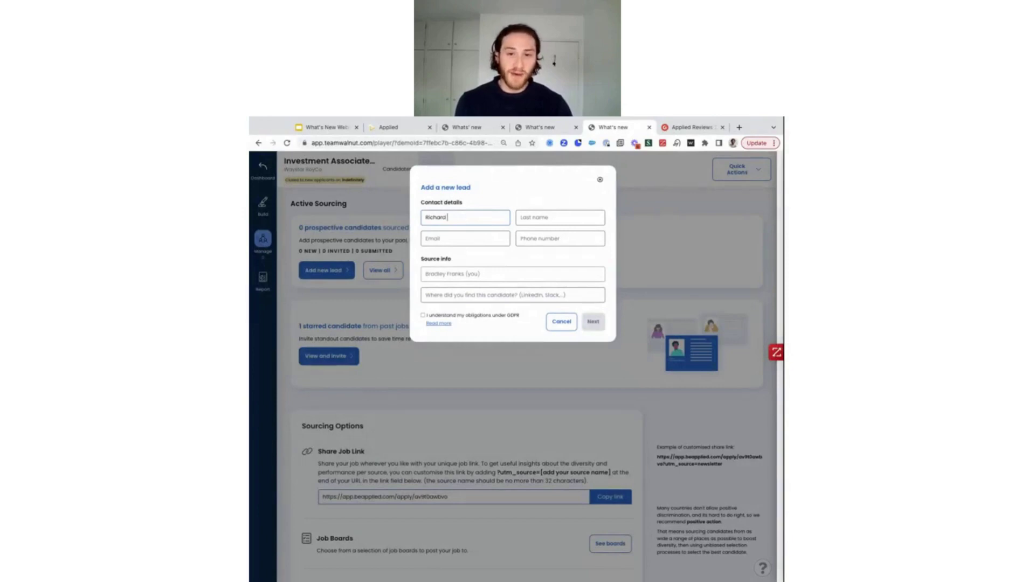
key("Tab")
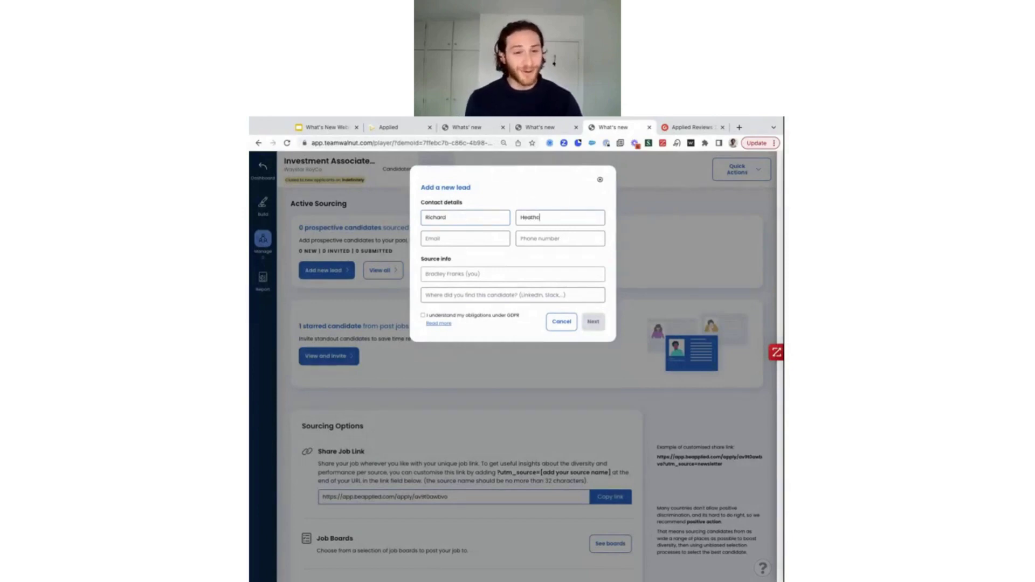
key("Tab")
type("brad")
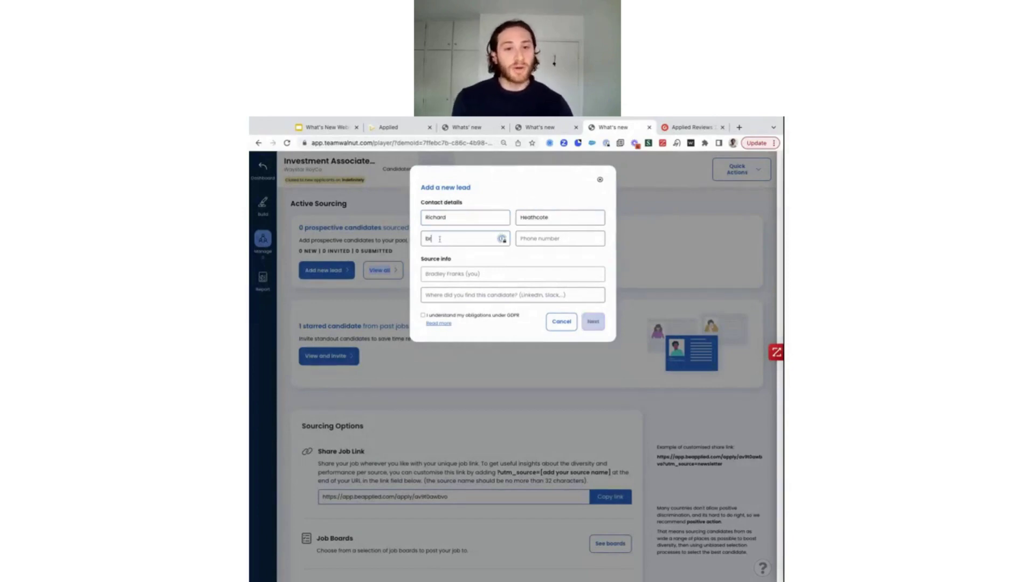
key("BackSpace")
key("BackSpace")
key("BackSpace")
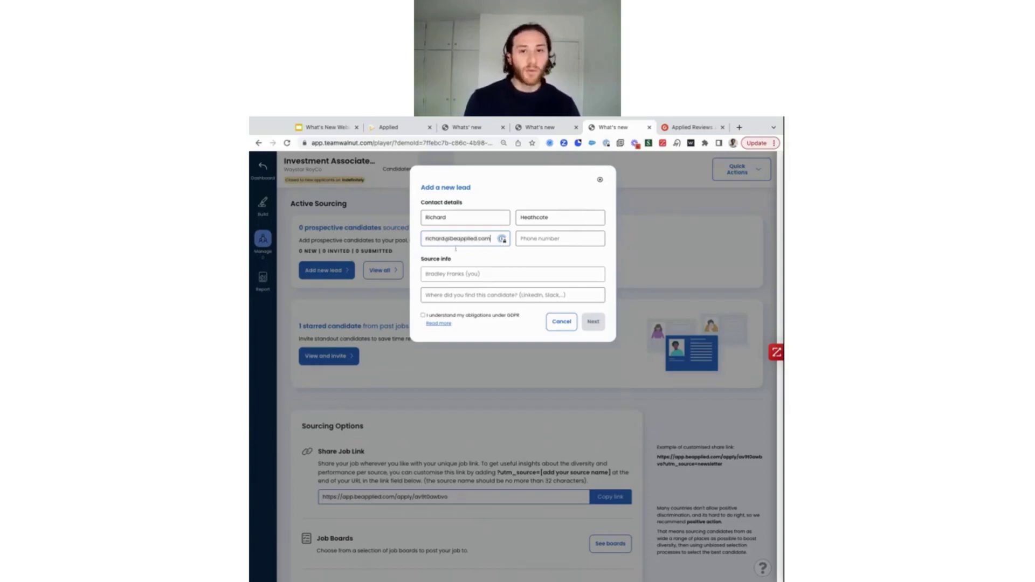
Add the lead's phone number and LinkedIn as source, accept the GDPR obligations, and save
left_click(554, 241)
type("+22323322")
left_click(539, 291)
type("LinkedIn")
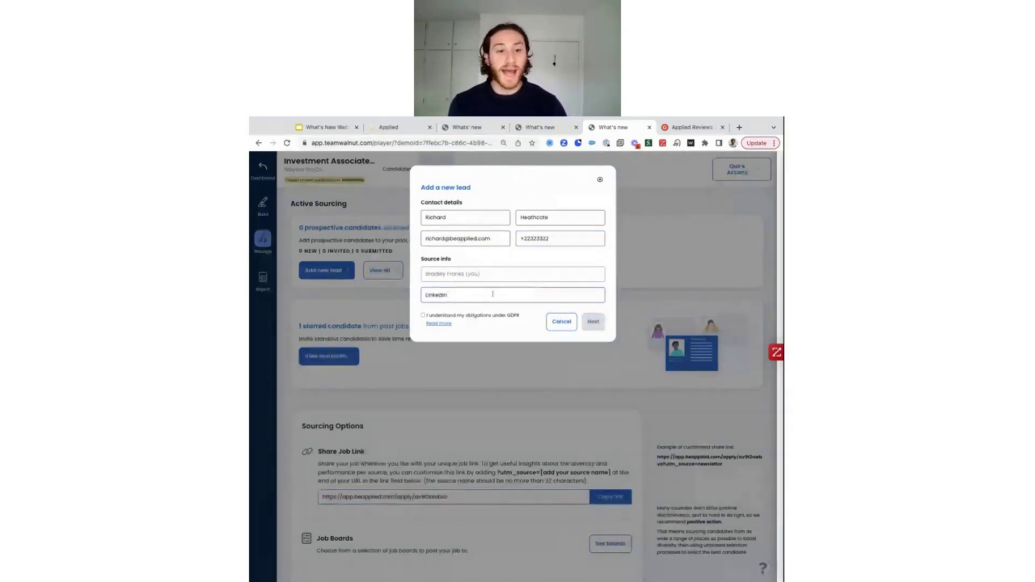
left_click(423, 316)
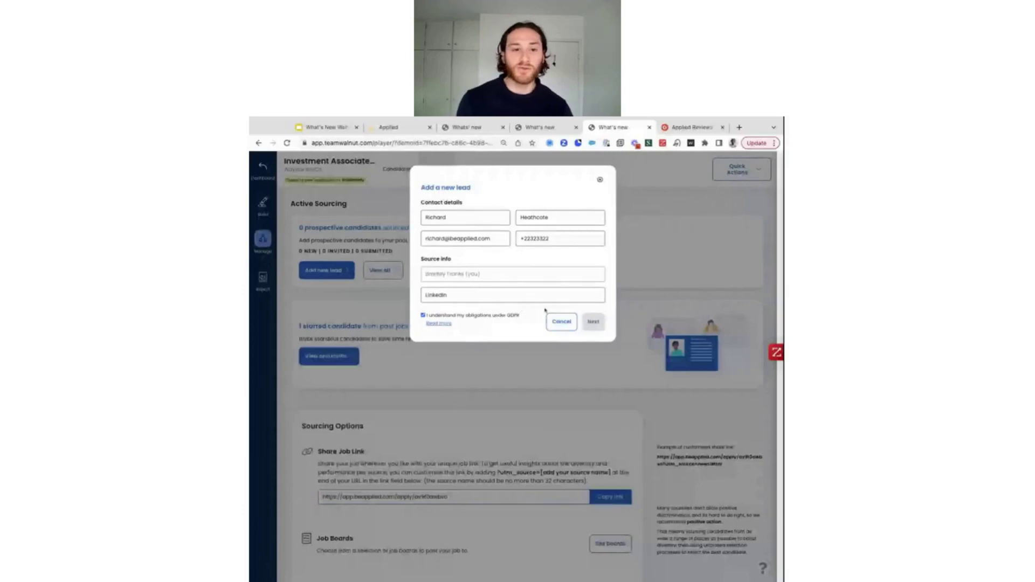
left_click(596, 326)
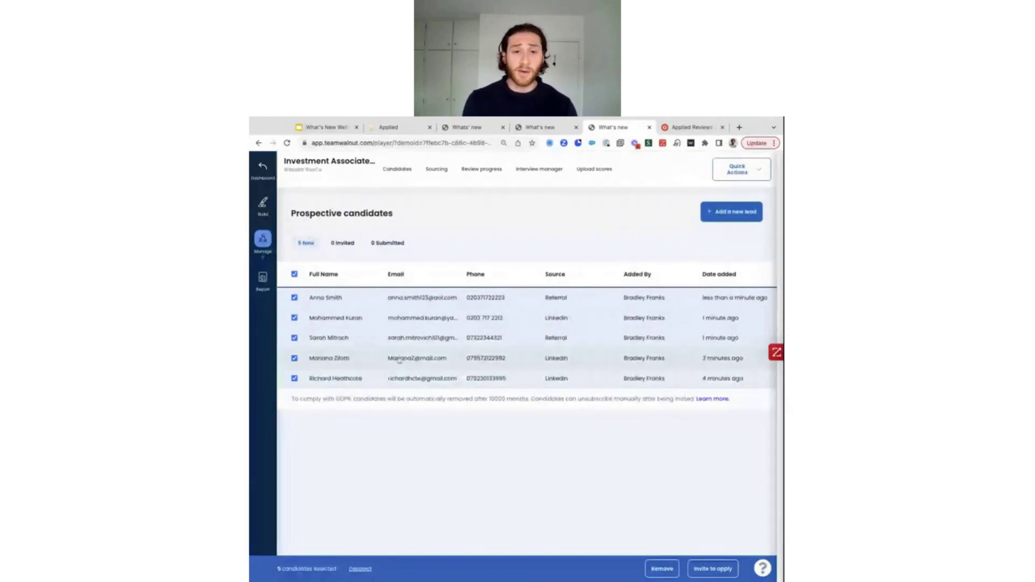
Send all 5 prospects an invite-to-apply email set as a quick-apply invitation
left_click(712, 569)
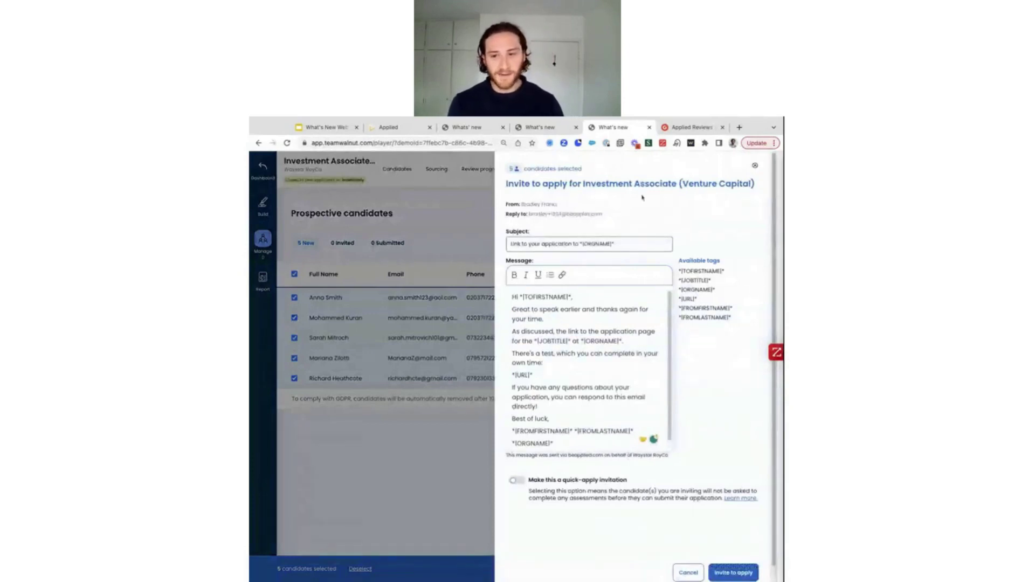
scroll(528, 357, "down", 1)
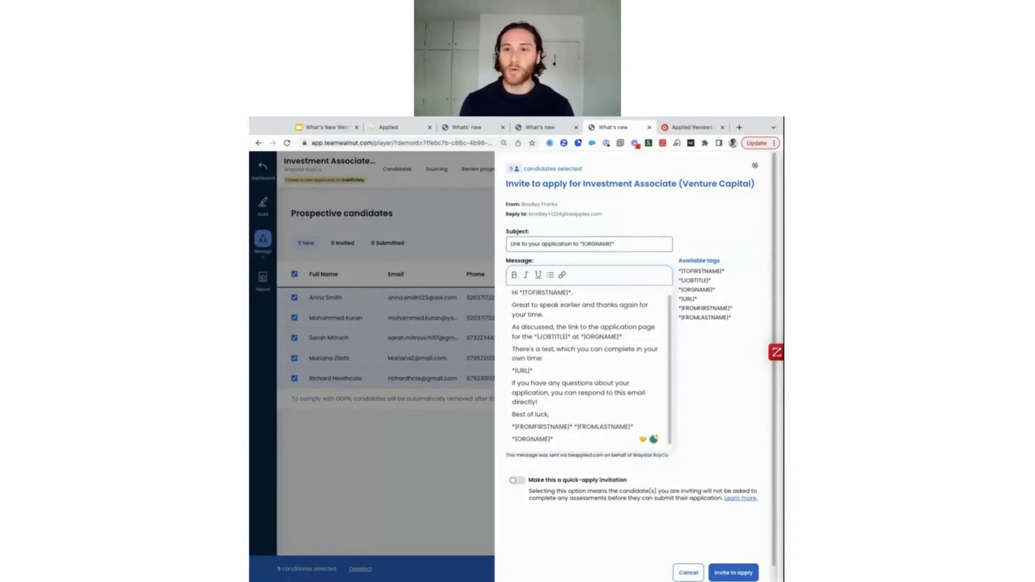
triple_click(549, 340)
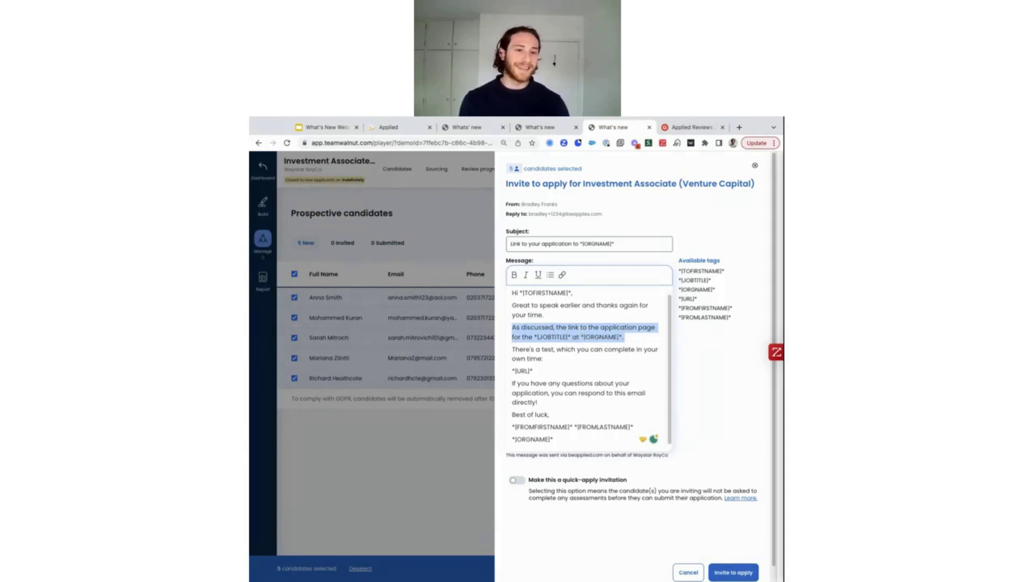
left_click(518, 481)
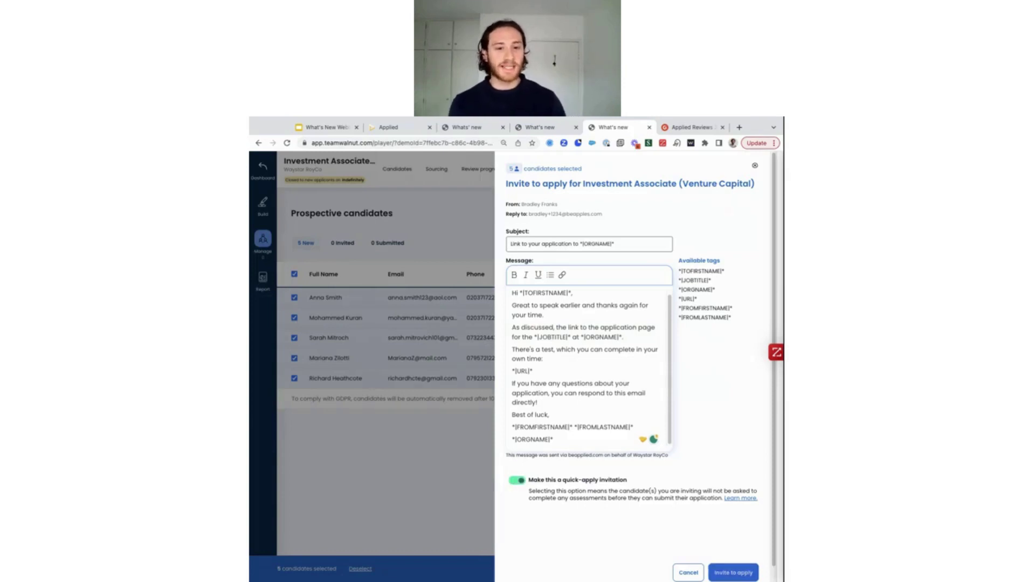
key("space")
key("space")
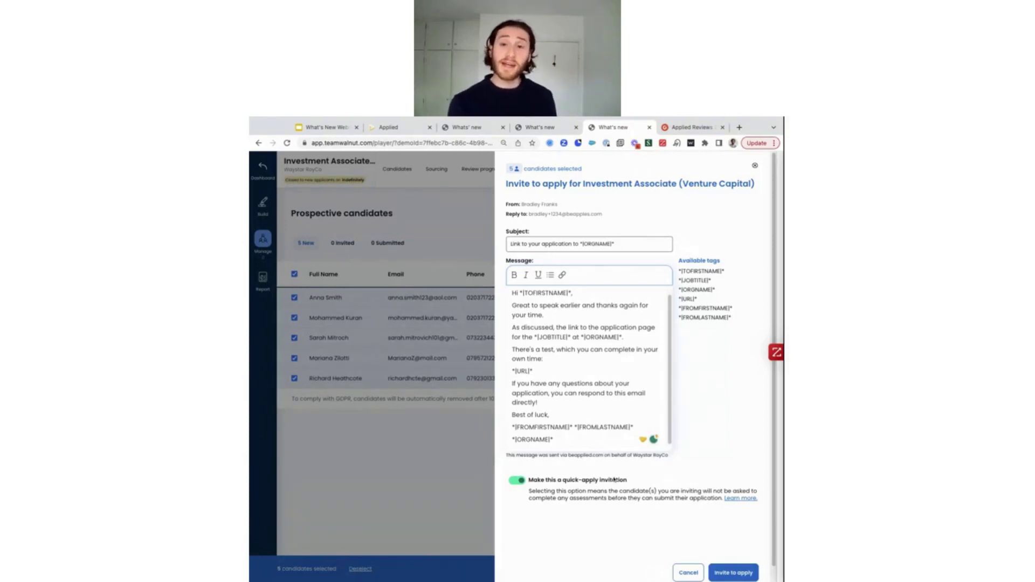
left_click(734, 573)
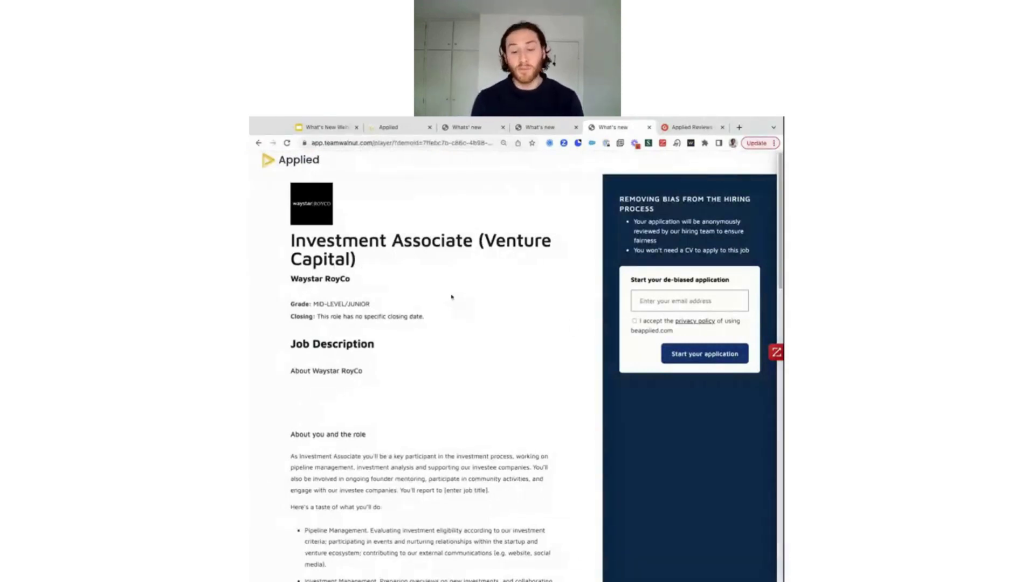
Enter the candidate's e-mail, accept the privacy policy and start the Investment Associate application
left_click(668, 294)
type("dfsdfsea")
type("a")
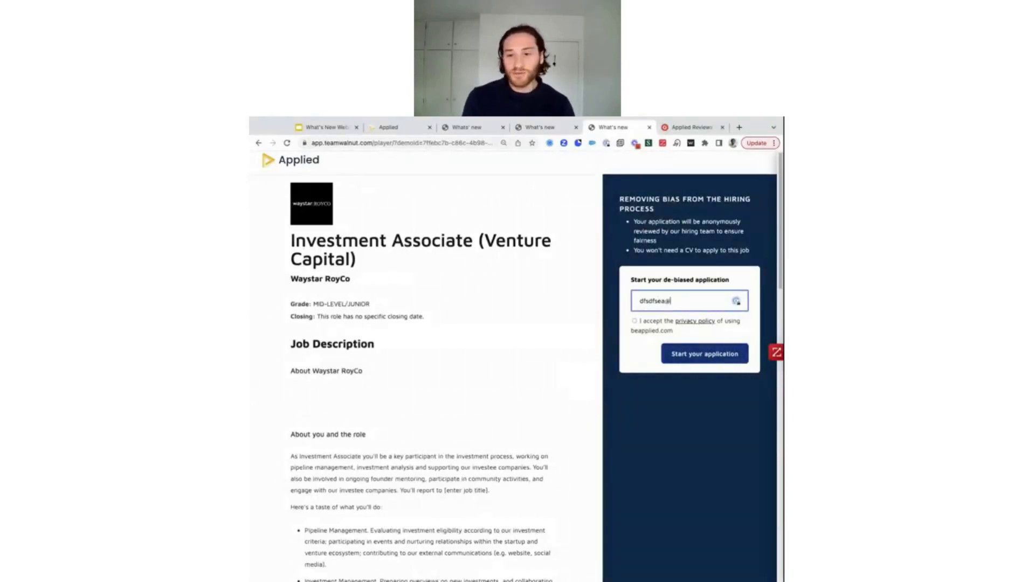
double_click(661, 295)
key("BackSpace")
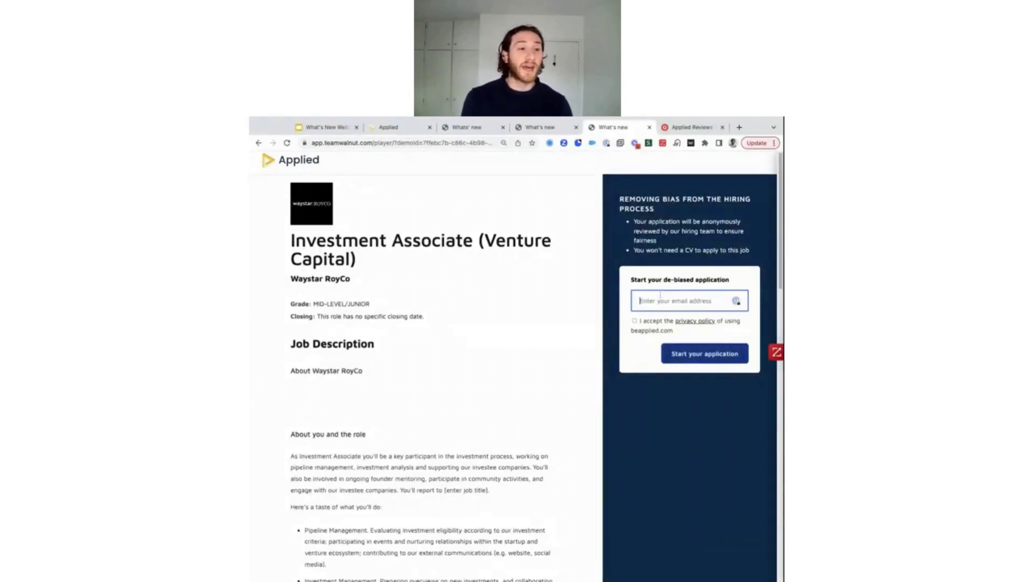
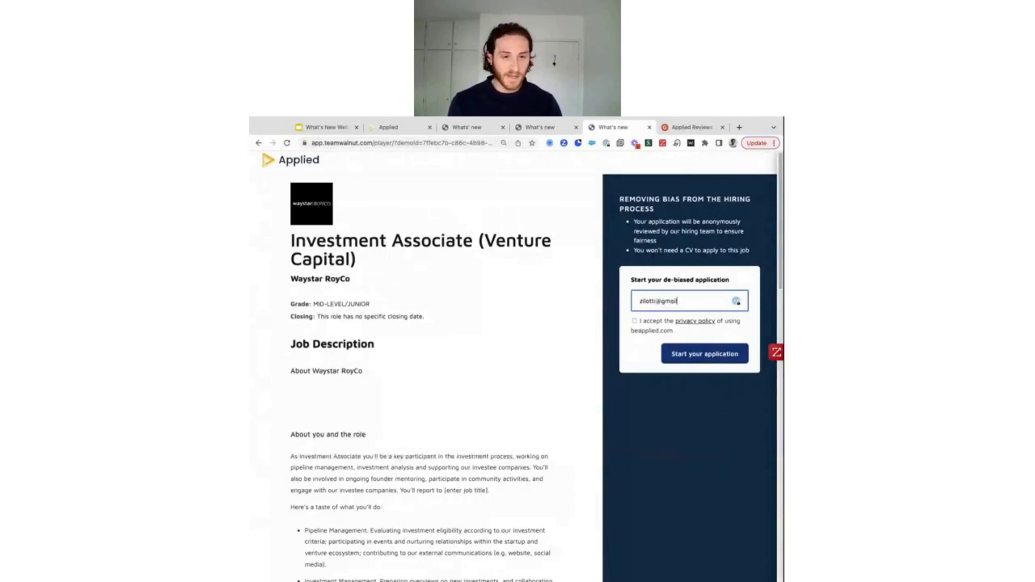
left_click(635, 321)
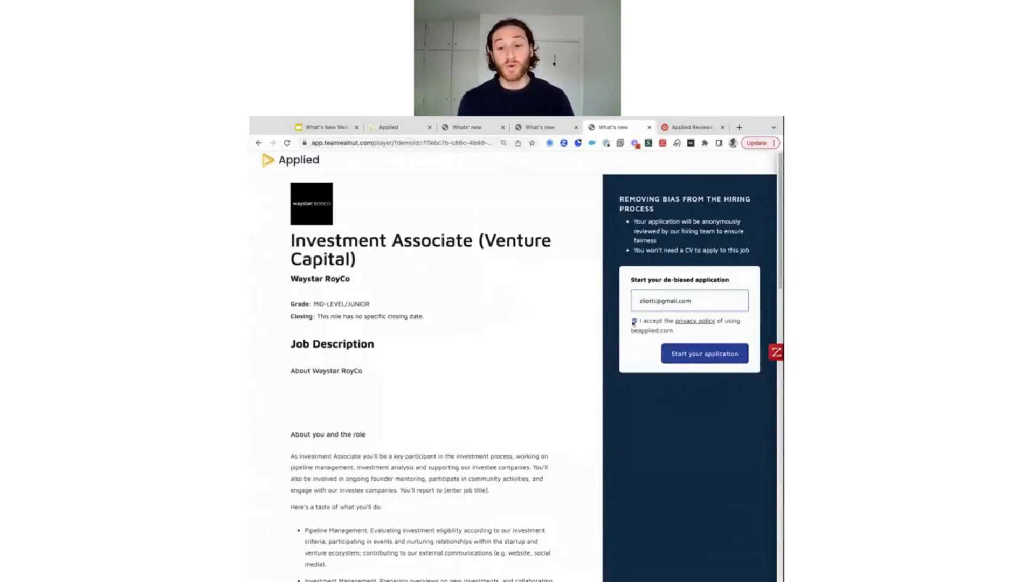
left_click(693, 354)
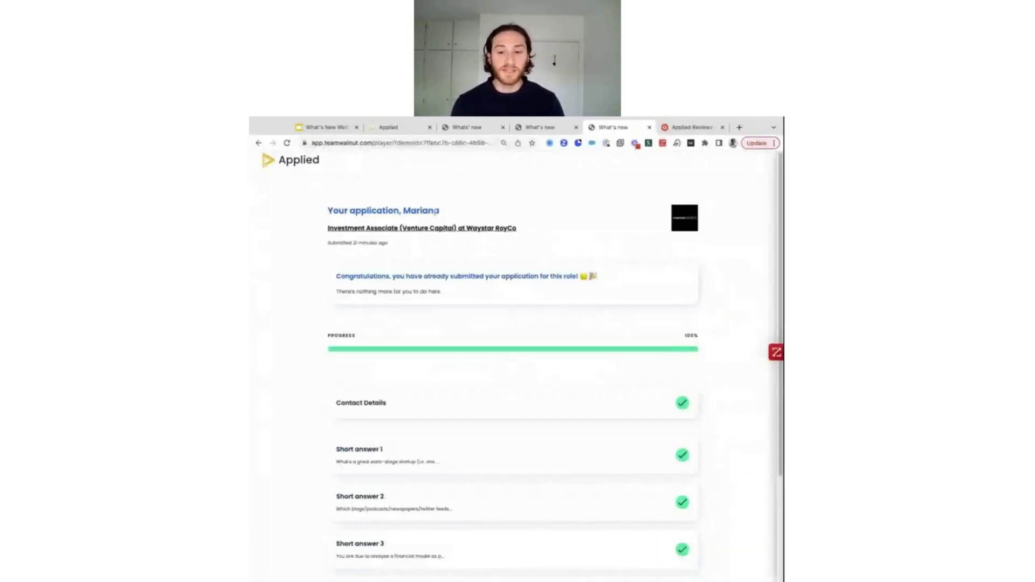
Review the completed application and go back to the prospective candidates list
scroll(495, 351, "down", 1)
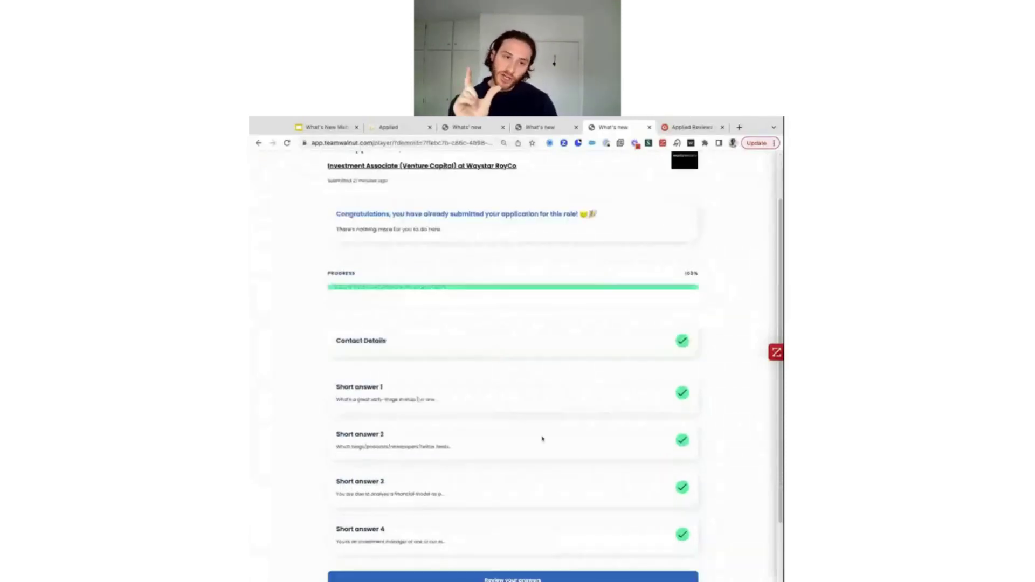
scroll(510, 470, "up", 2)
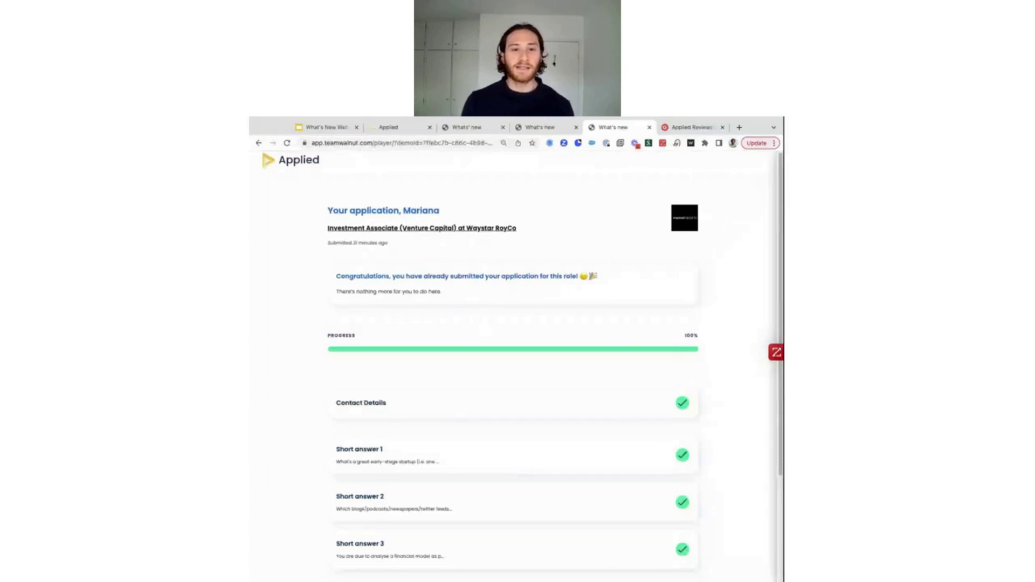
key("Right")
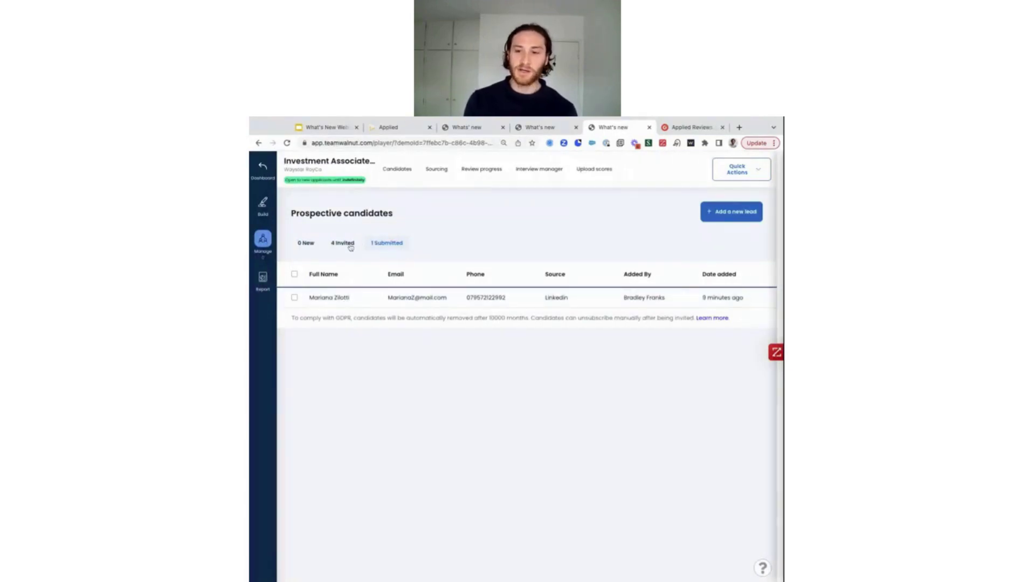
Check the submitted candidate, then filter the Sourcing list to the 4 invited leads
left_click(468, 382)
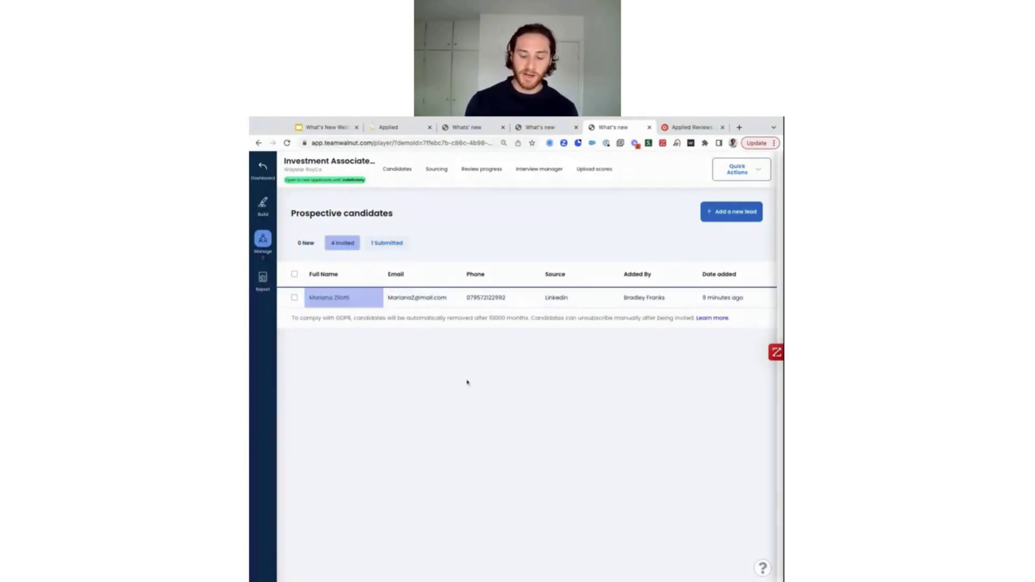
left_click(333, 303)
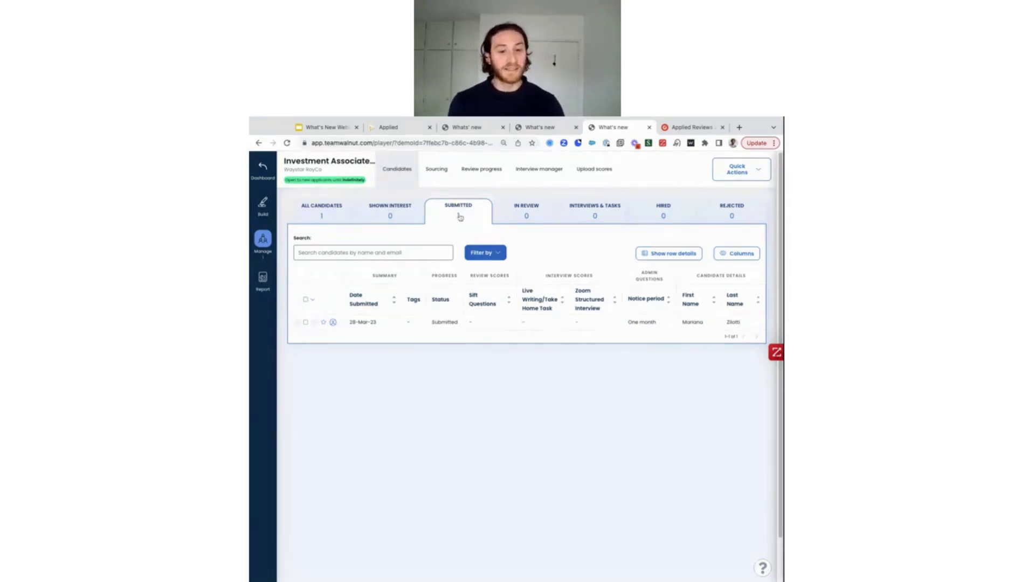
left_click(437, 169)
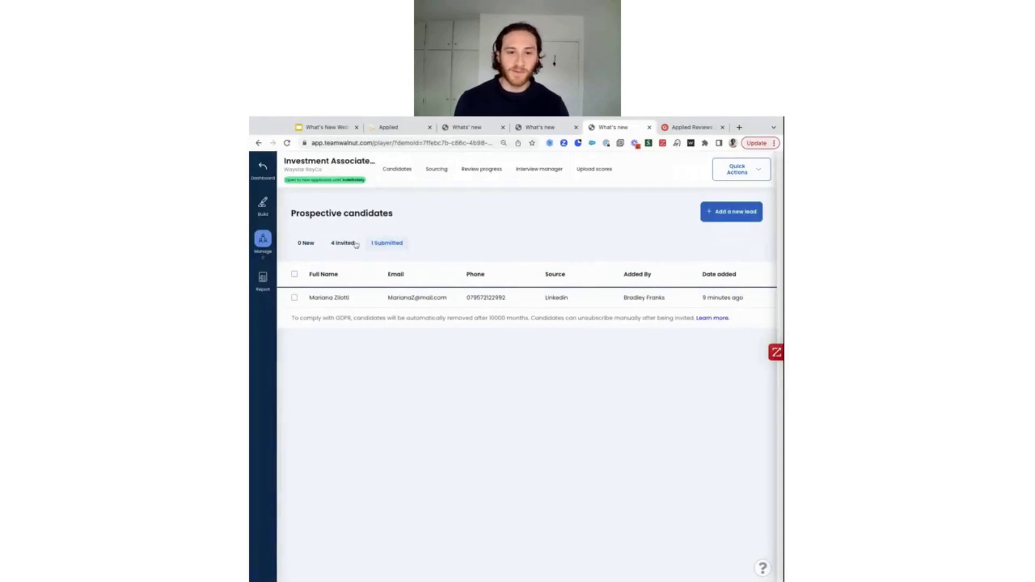
left_click(342, 245)
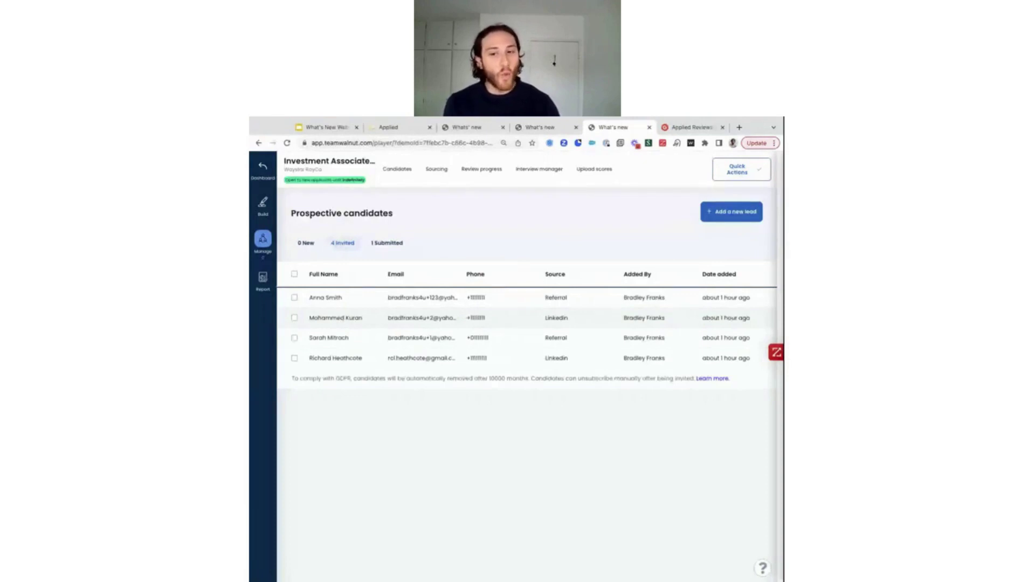
Select all four invited leads and send them the reminder apply-link email for Investment Associate
left_click(295, 274)
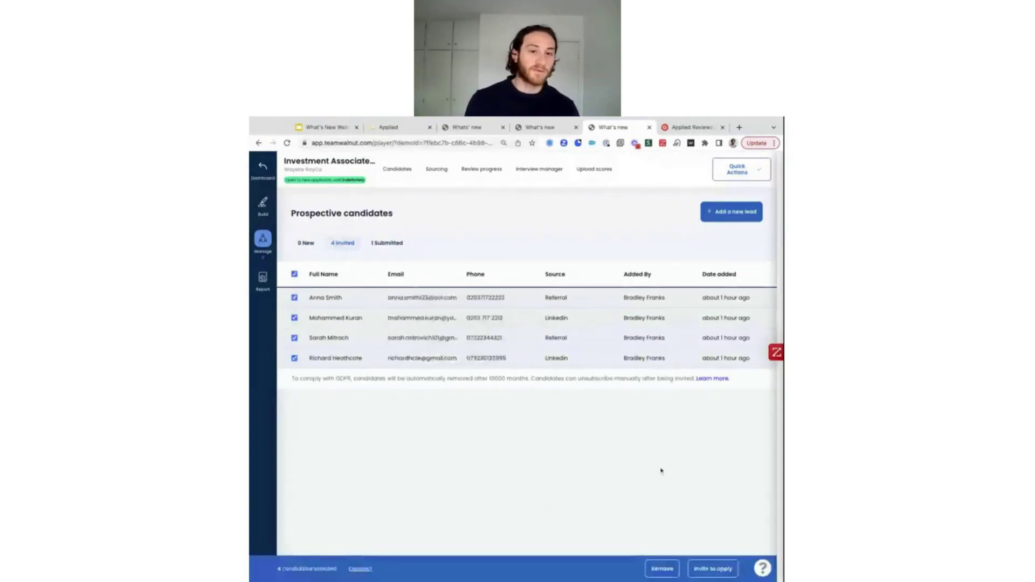
left_click(713, 567)
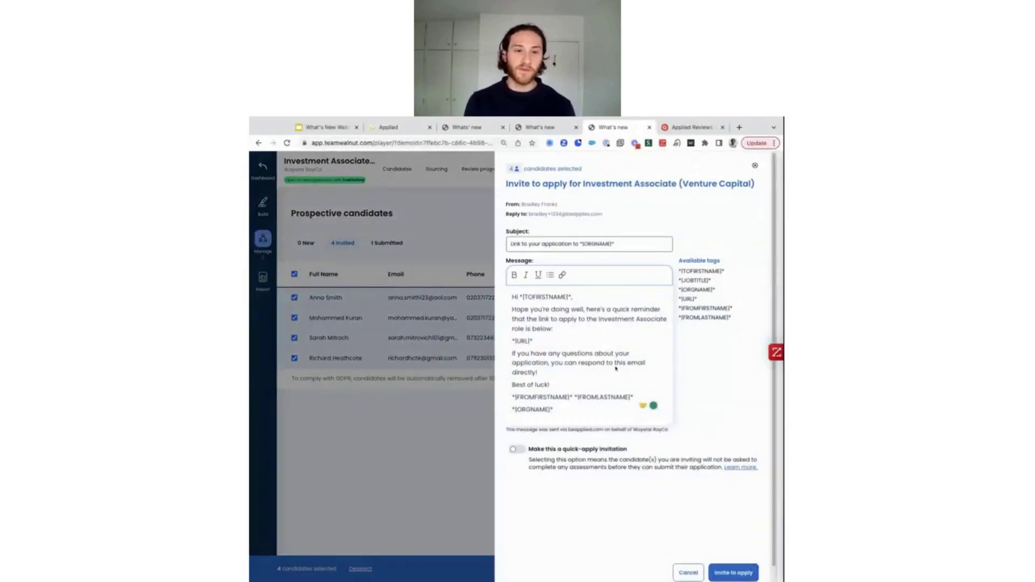
triple_click(551, 322)
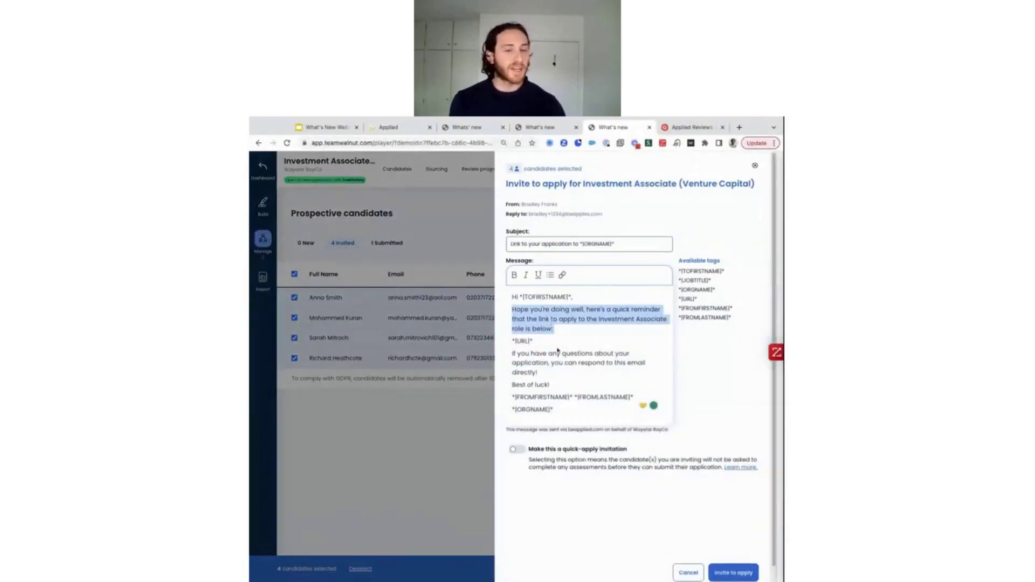
left_click(551, 322)
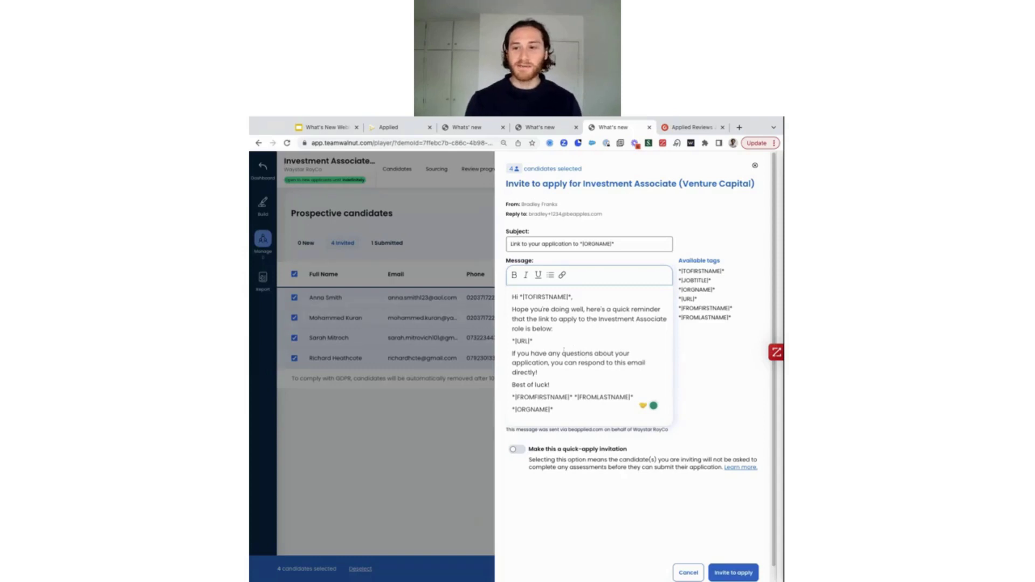
left_click(734, 573)
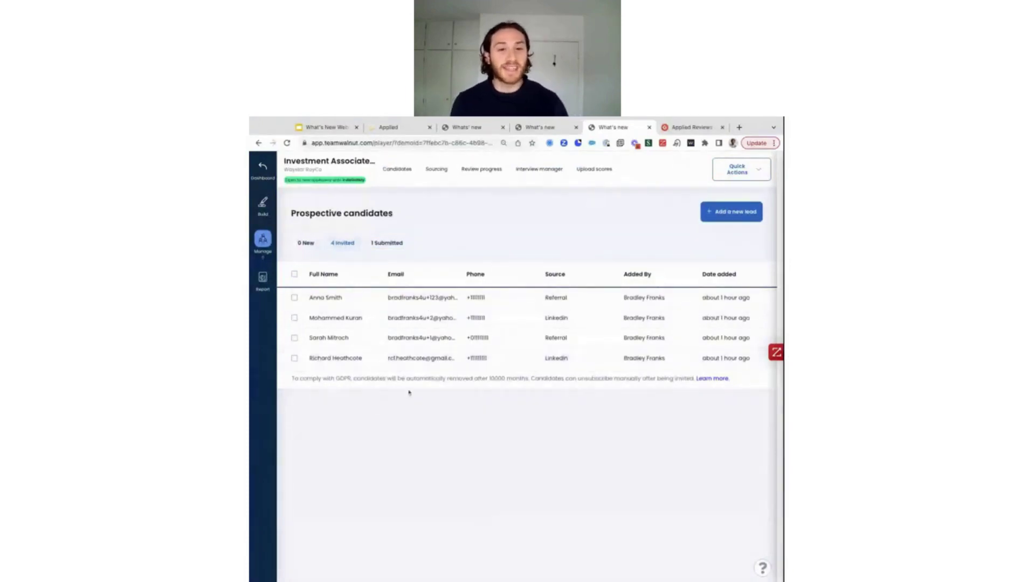
left_click(250, 359)
left_click(641, 443)
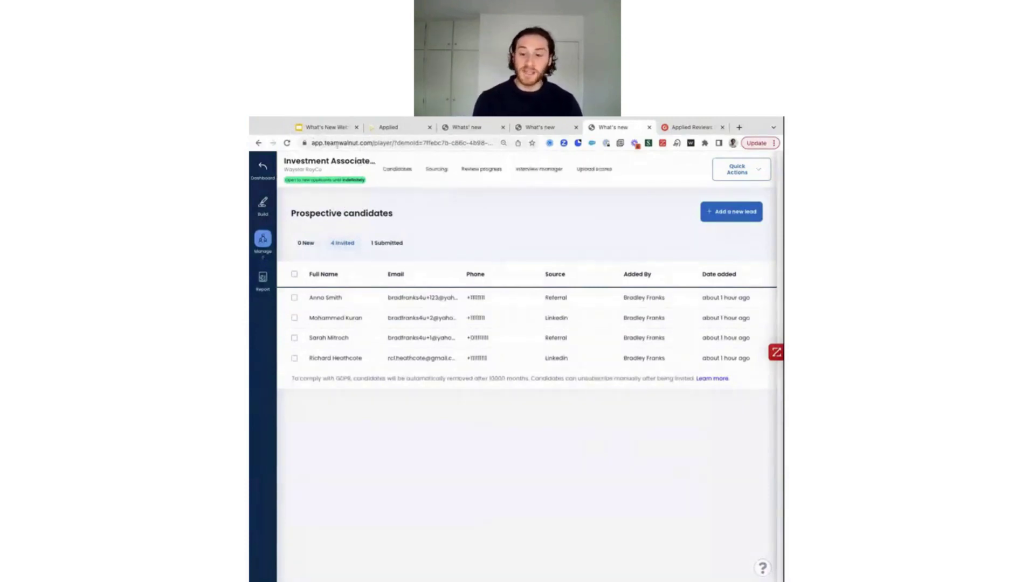
Switch to the What's New Webinar deck, check slide 8's contact email, then go to slide 9
left_click(325, 128)
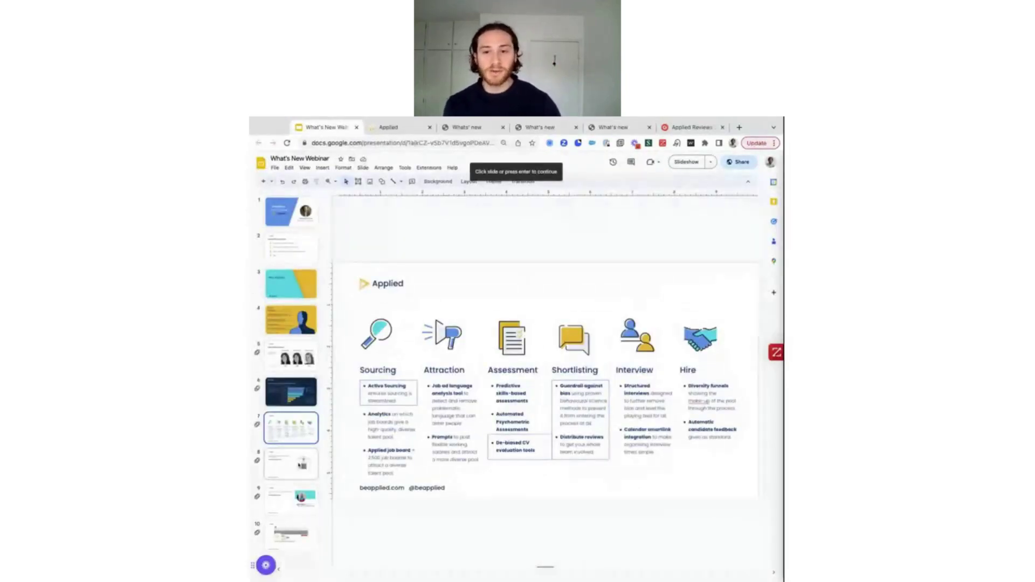
left_click(291, 464)
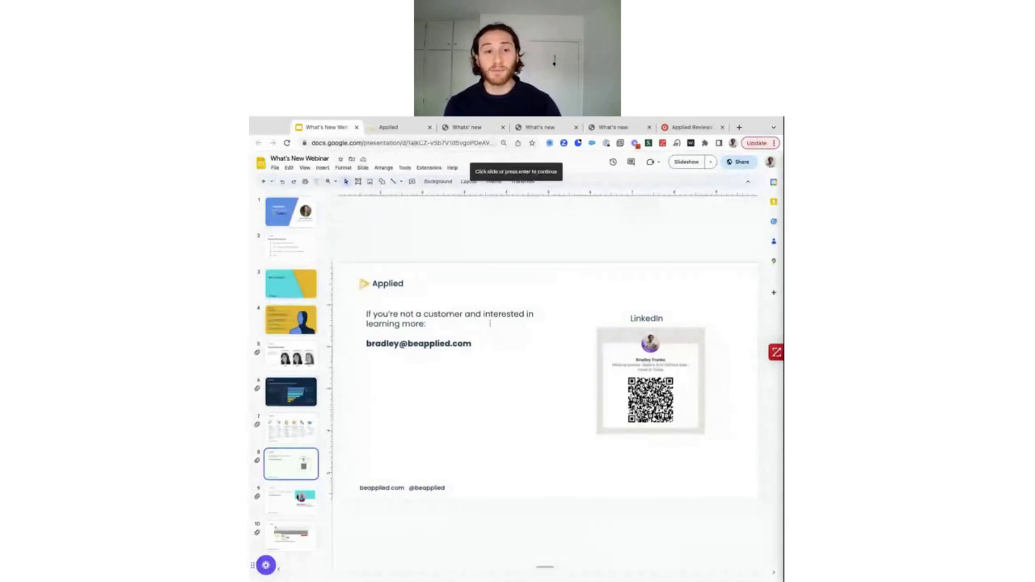
double_click(443, 345)
triple_click(443, 345)
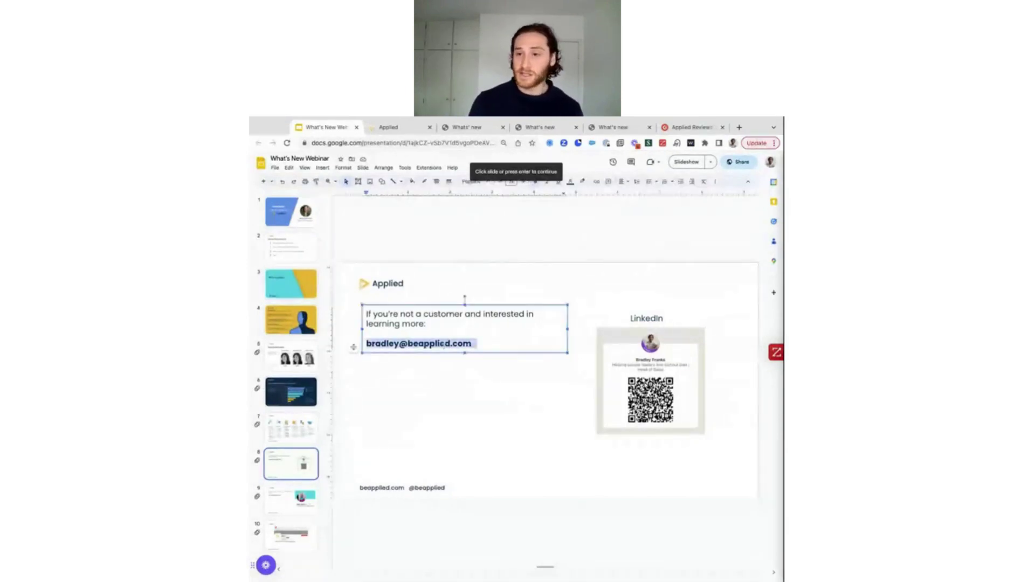
left_click(483, 375)
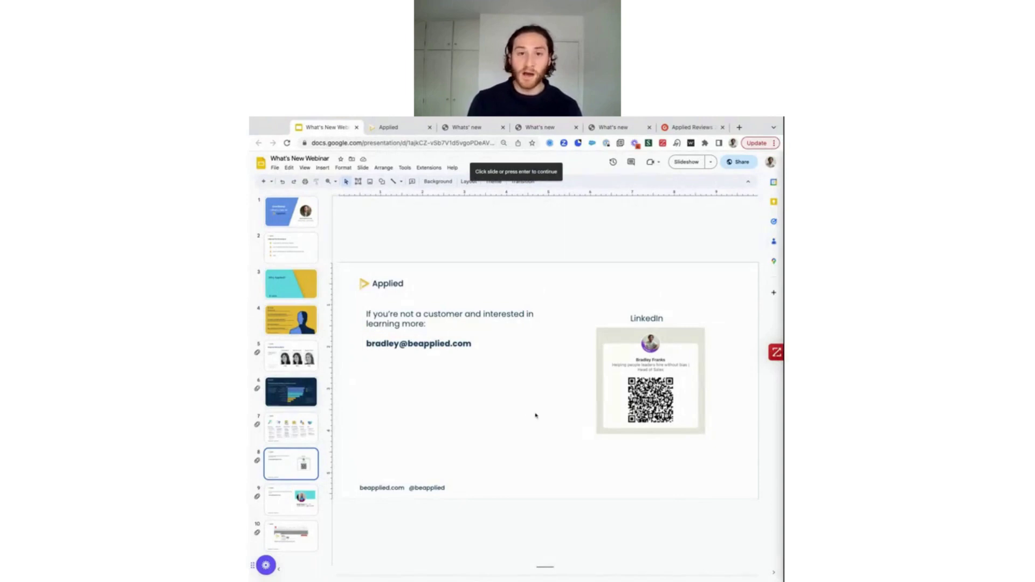
left_click(296, 502)
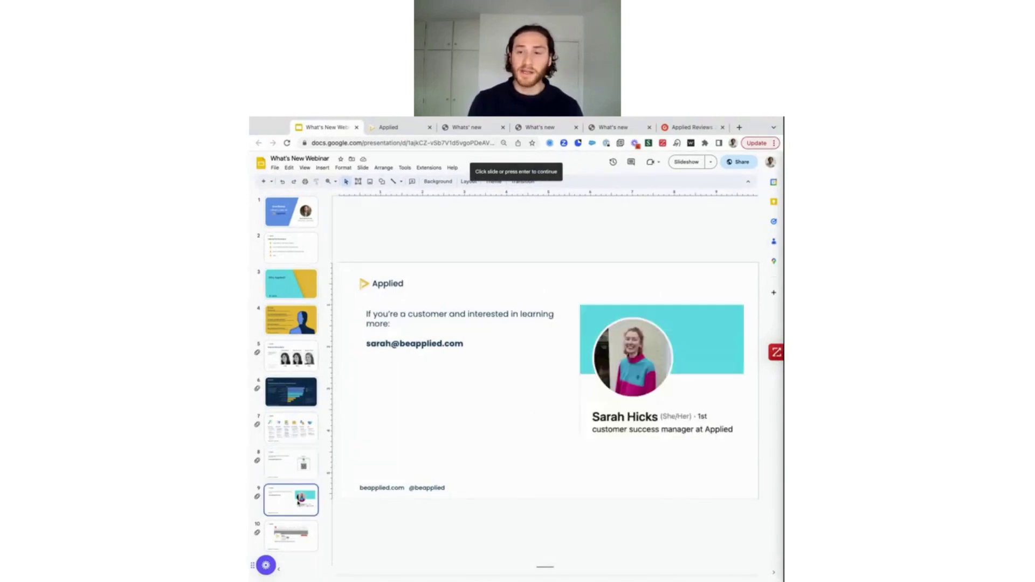